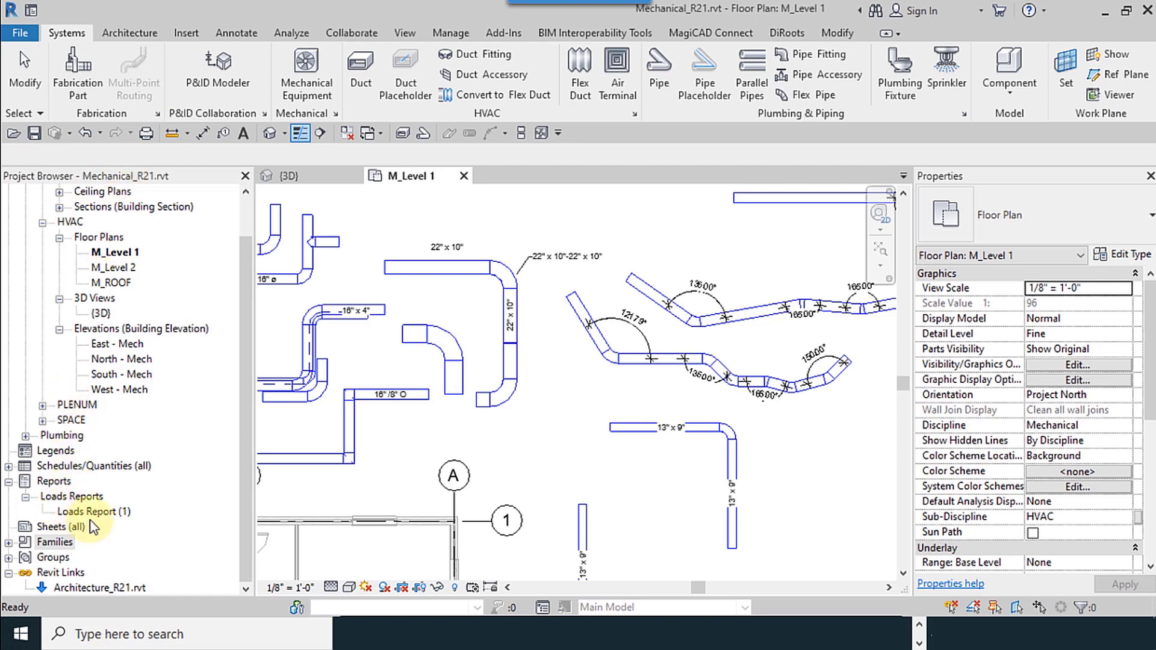
- Expand the Families branch and its Ducts category in the project browser
double_click(16, 545)
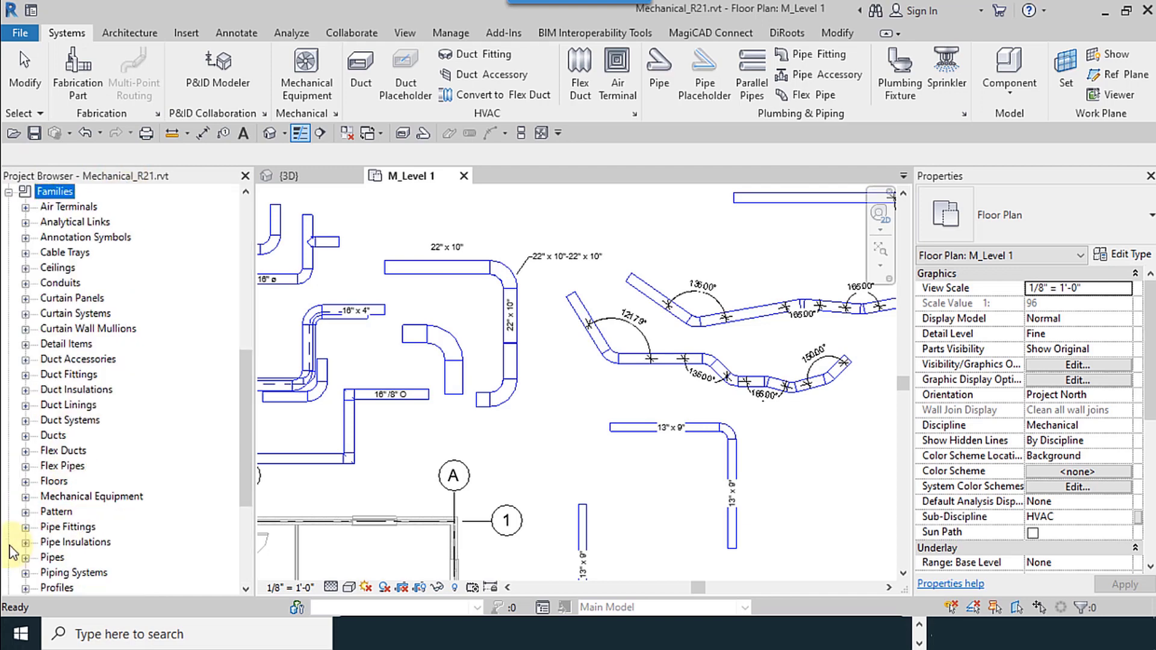
left_click(26, 436)
left_click(52, 422)
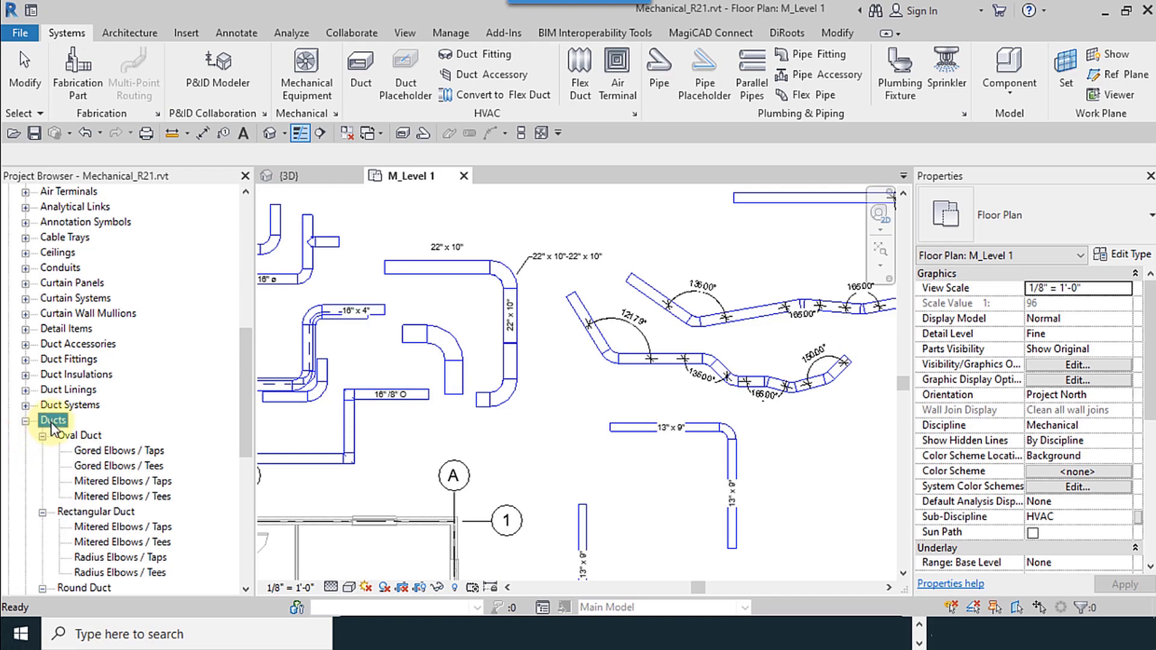
- Review the oval, rectangular and round duct types offered by the Duct command, and leave the command without placing anything
left_click(374, 80)
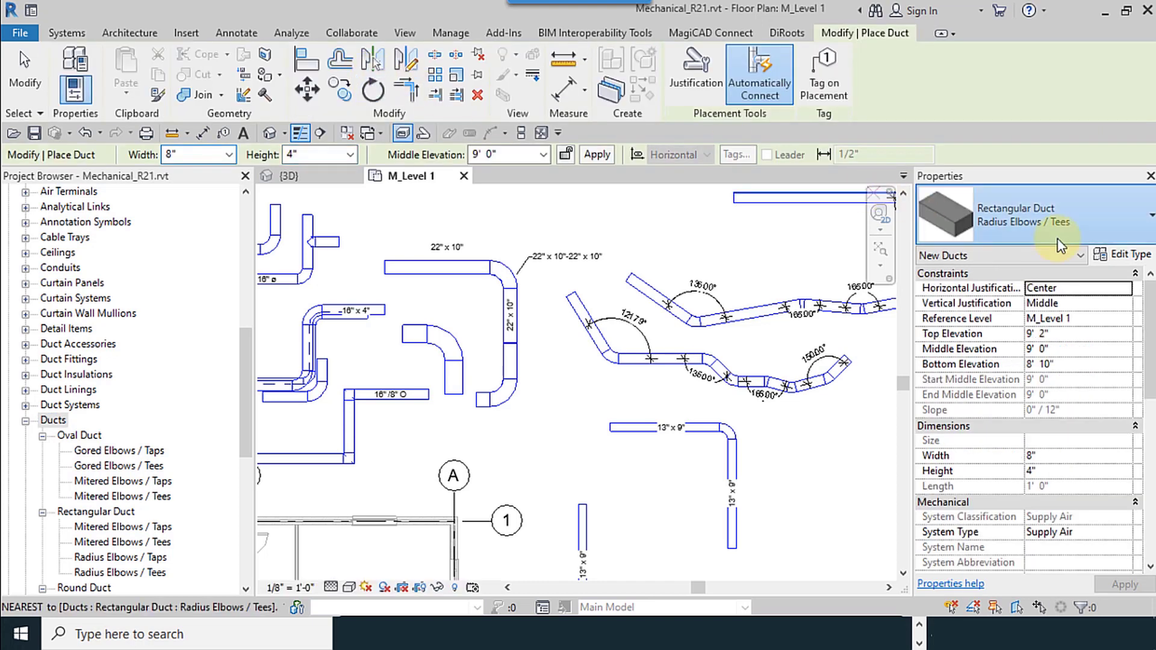
left_click(1061, 245)
left_click_drag(1145, 367, 1145, 295)
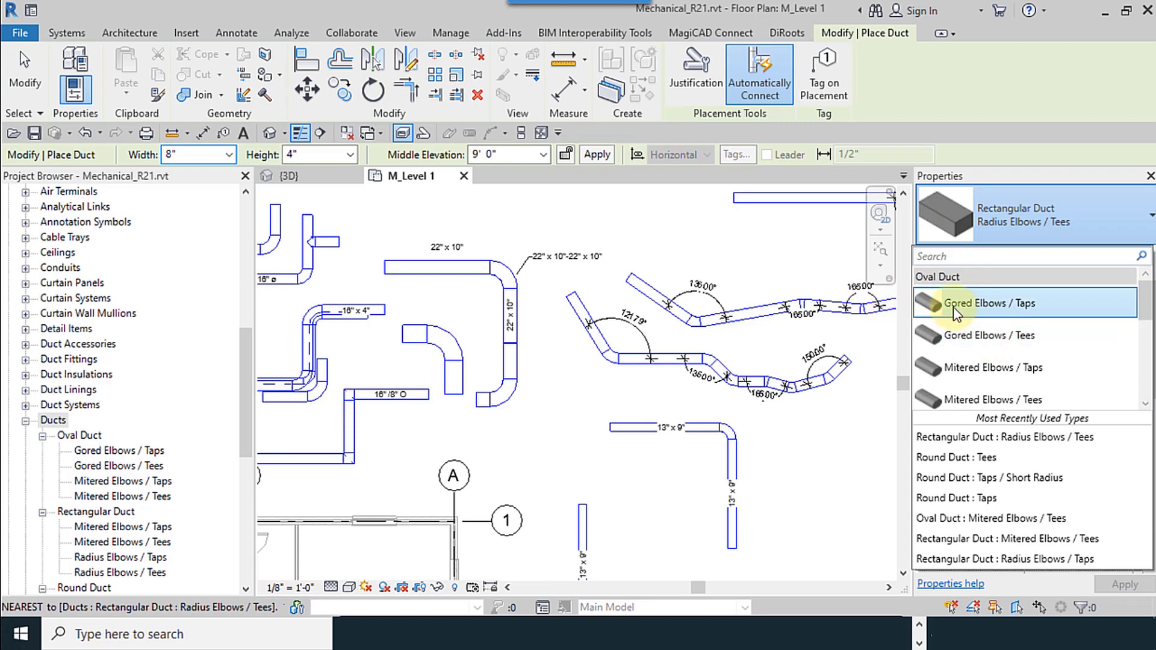
left_click_drag(1137, 310, 1149, 397)
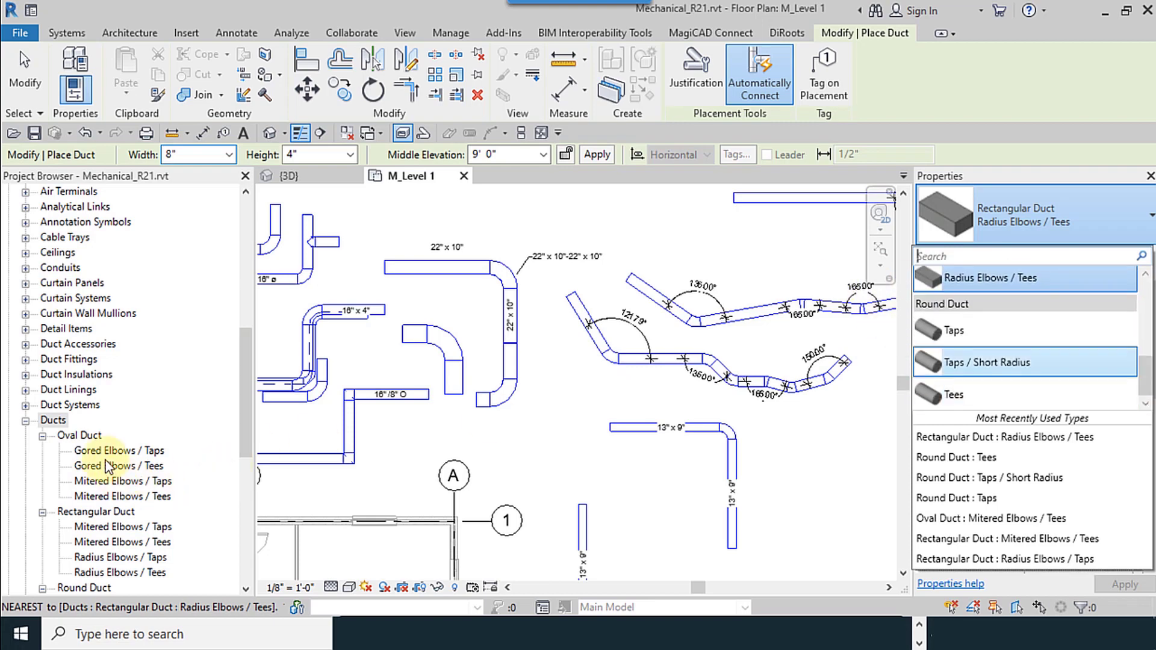
left_click(228, 308)
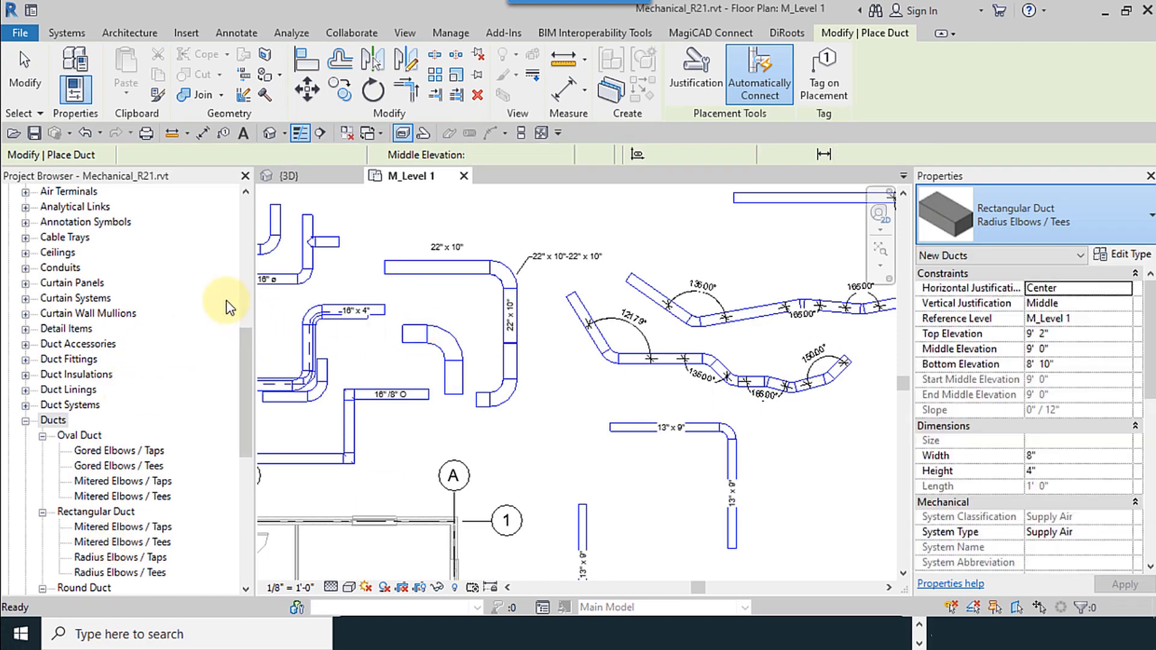
key("Escape")
key("Escape")
- Open the type properties of the rectangular duct type Radius Elbows / Tees and view its roughness and routing preferences
left_click_drag(248, 385, 246, 443)
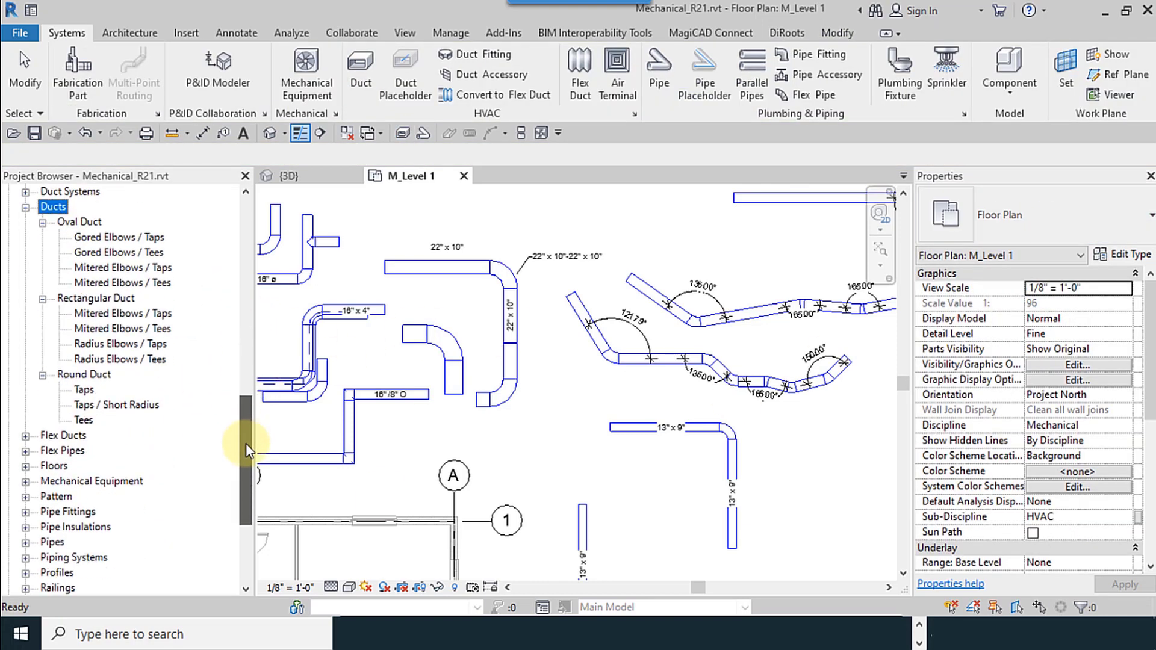
right_click(143, 361)
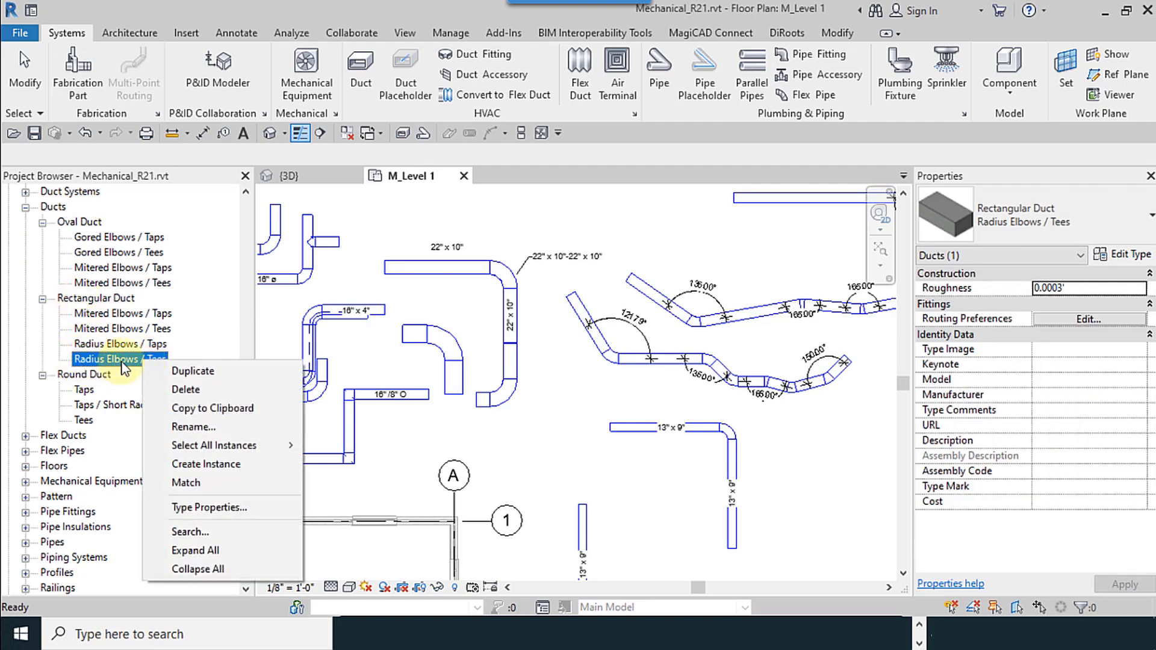
left_click(194, 508)
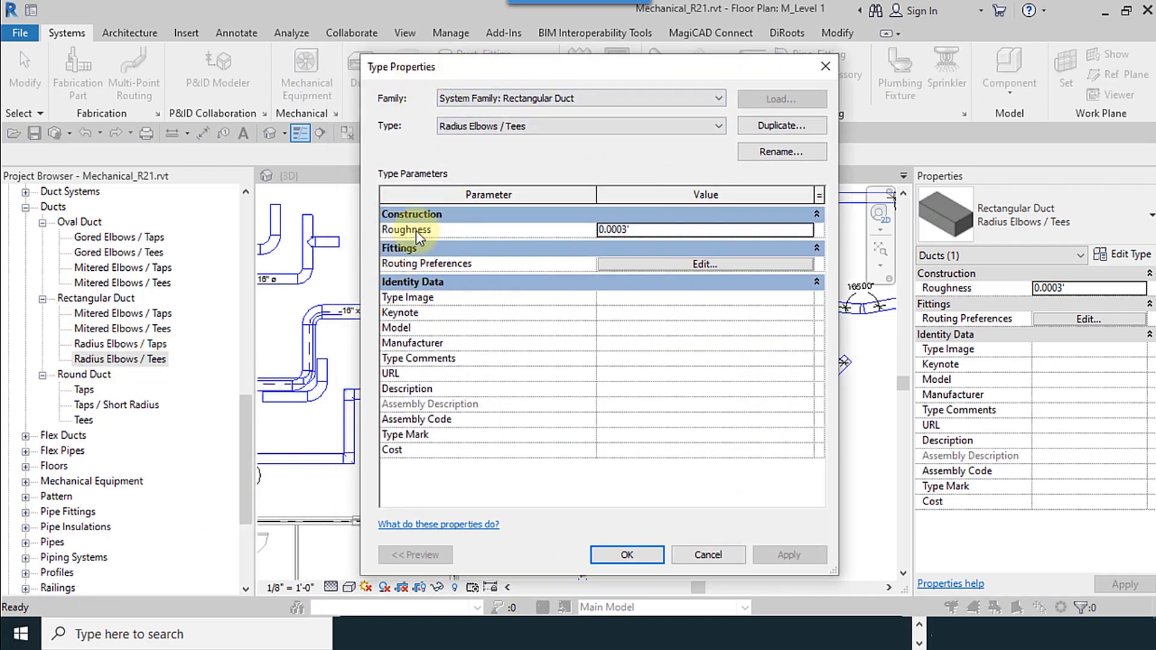
left_click(683, 230)
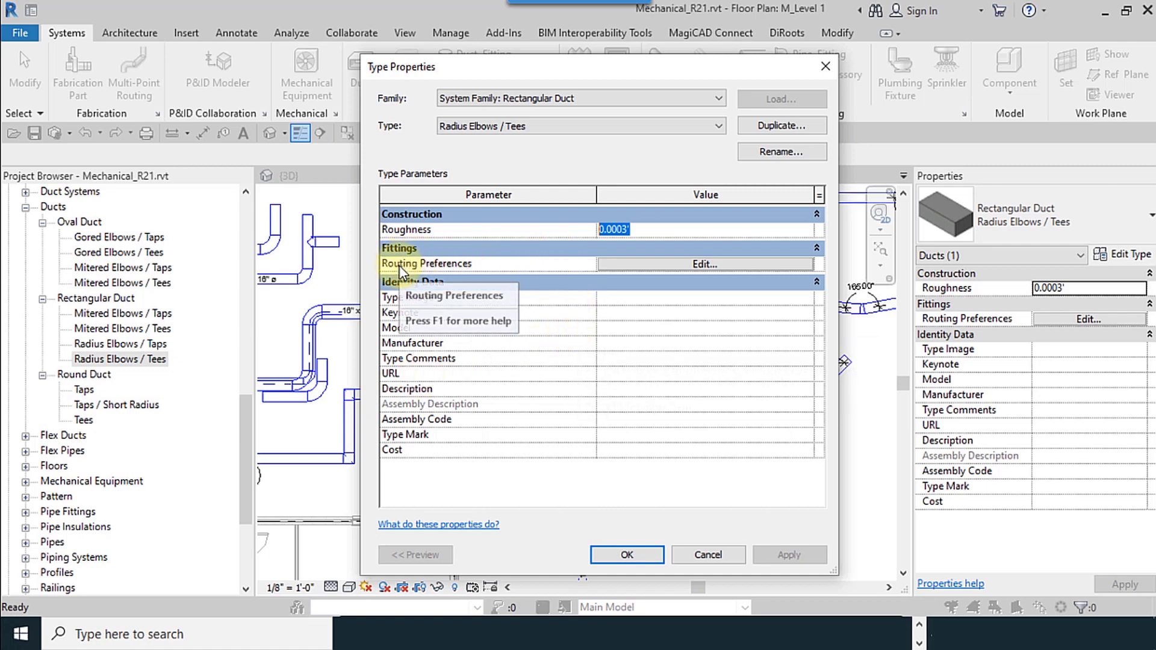
left_click(672, 265)
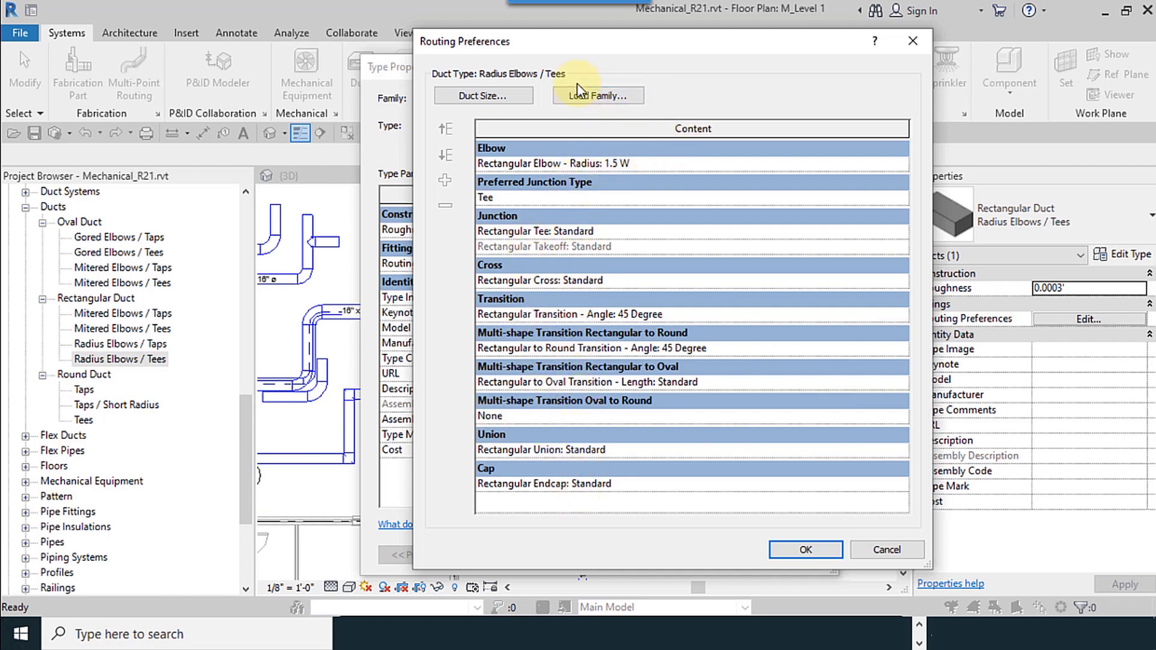
- View the rectangular duct size table from the routing preferences, and close all the settings without changes
left_click(482, 97)
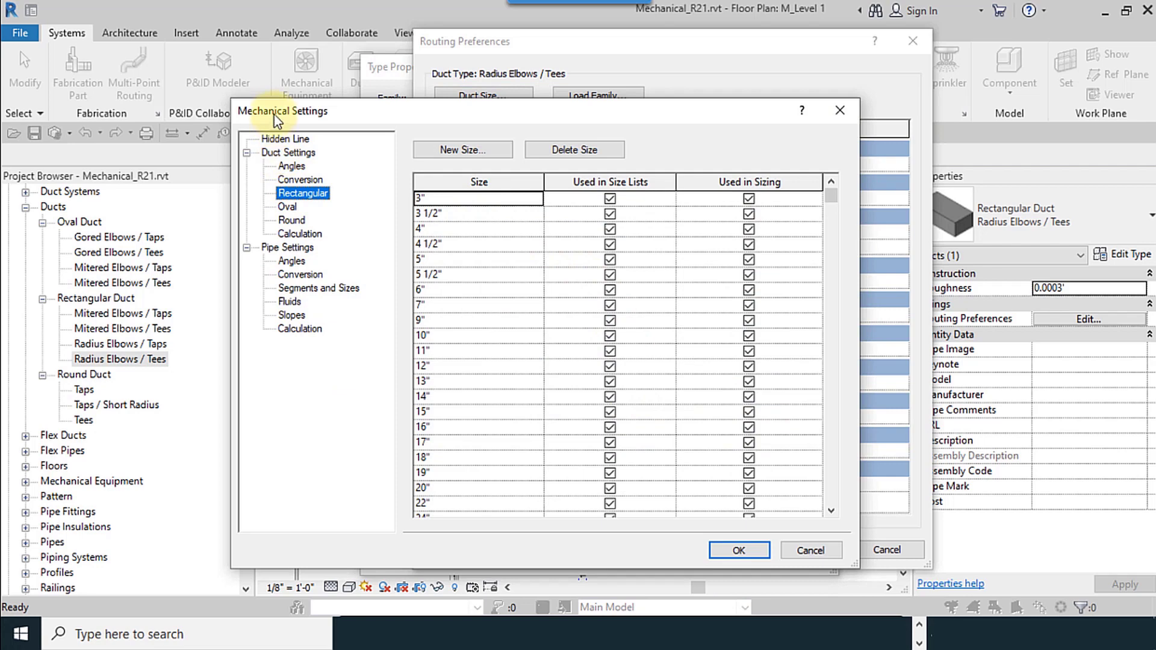
left_click_drag(274, 115, 328, 103)
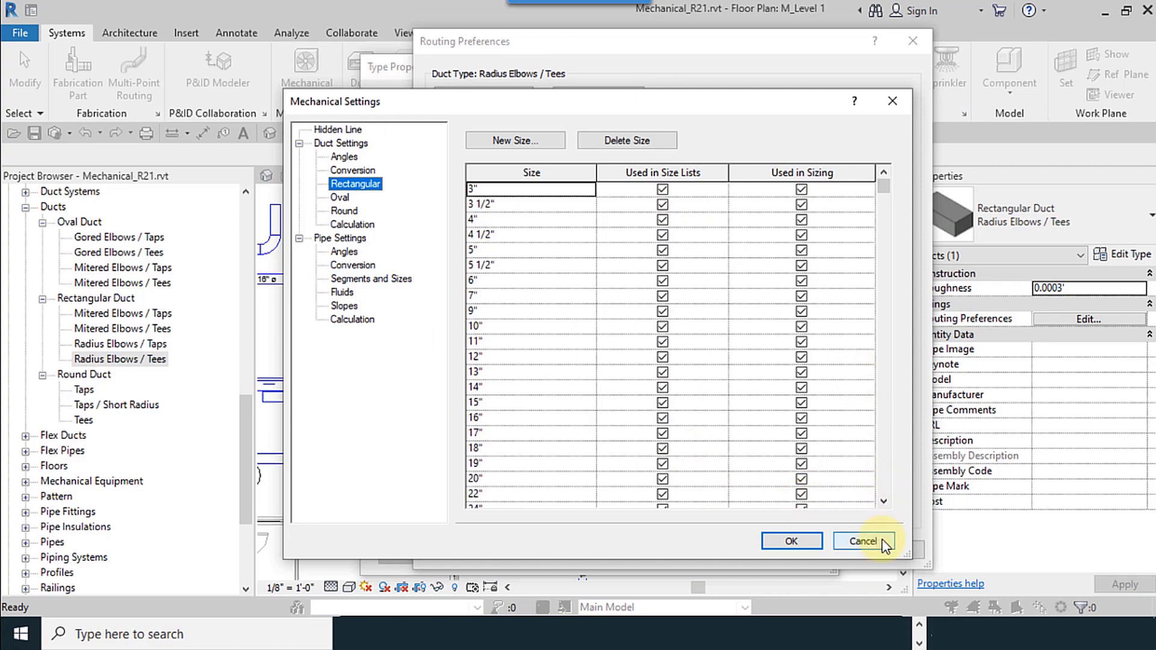
left_click(863, 541)
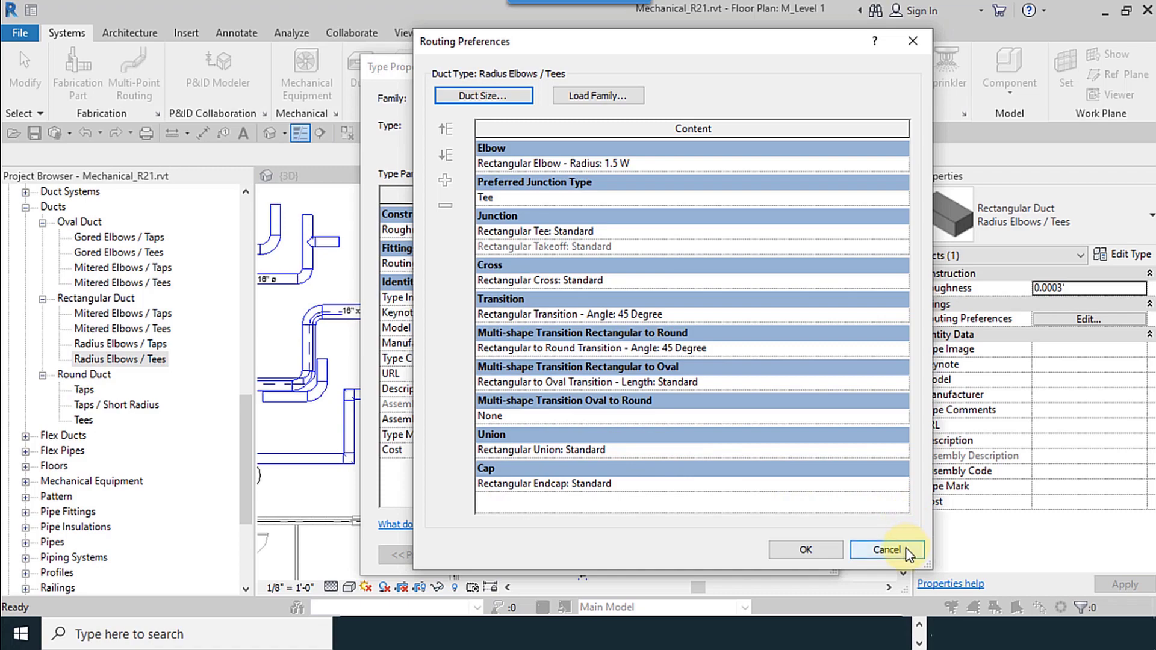
left_click(887, 549)
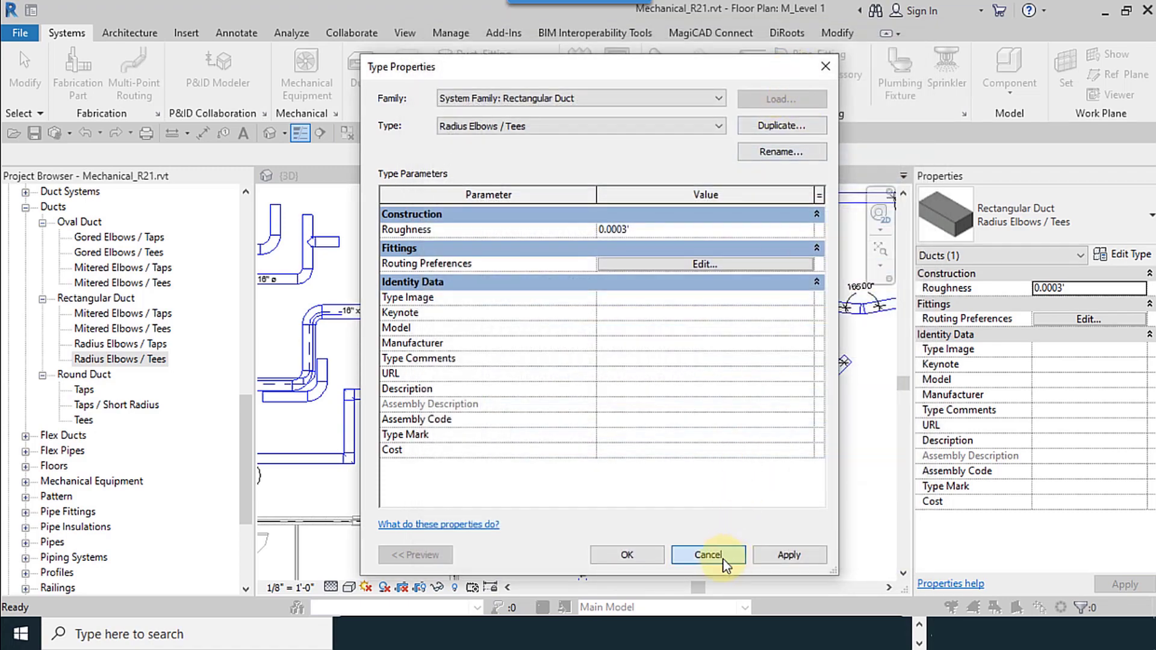
left_click(722, 558)
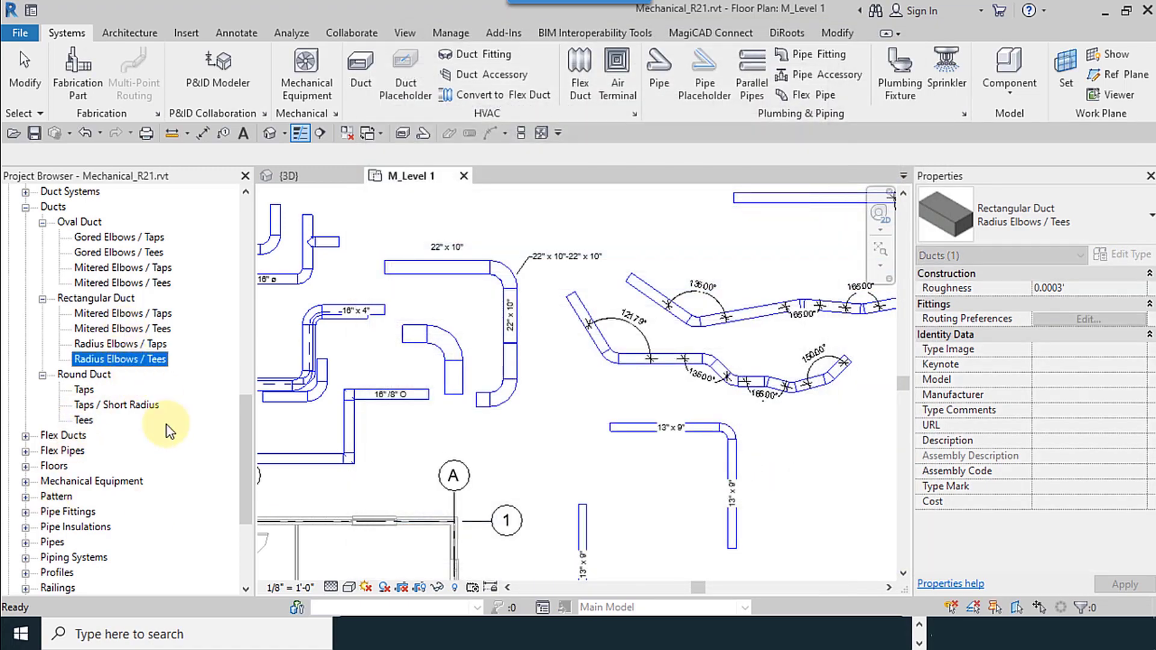
- Duplicate the rectangular duct type Radius Elbows / Tees
key("F2")
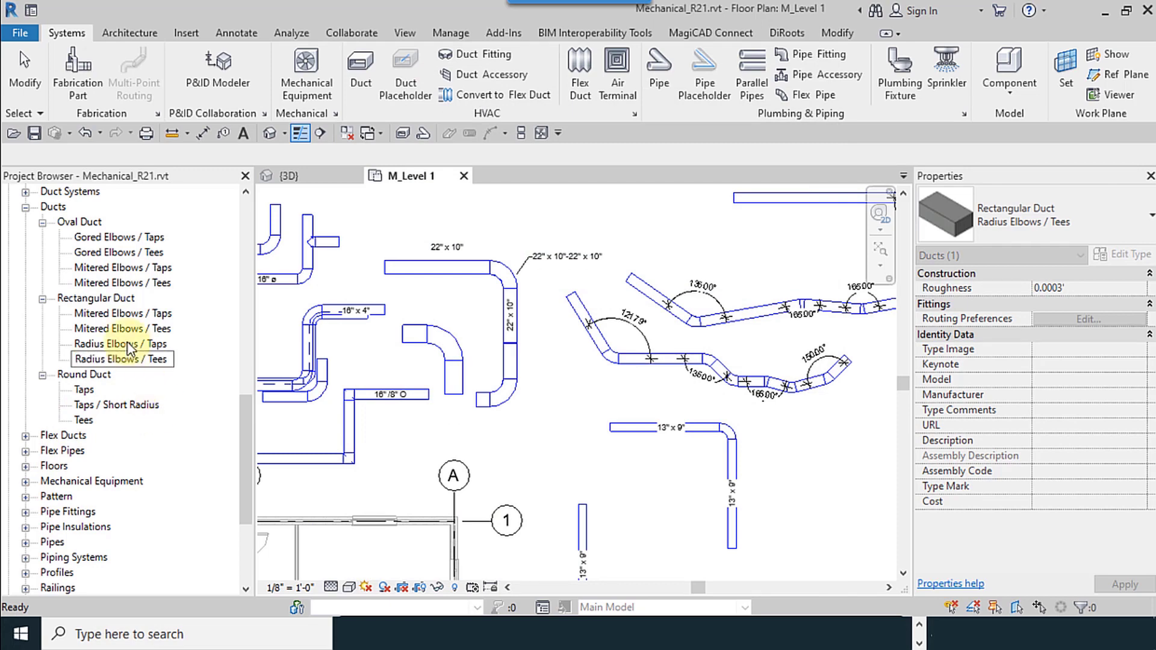
left_click(128, 342)
left_click(128, 360)
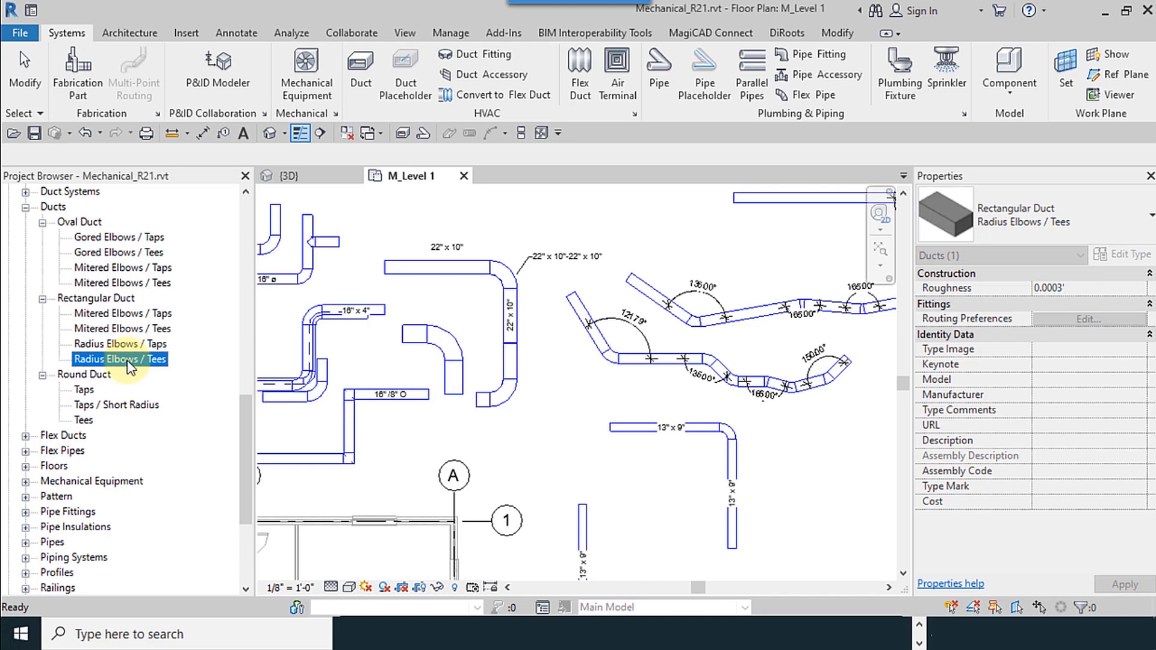
right_click(128, 368)
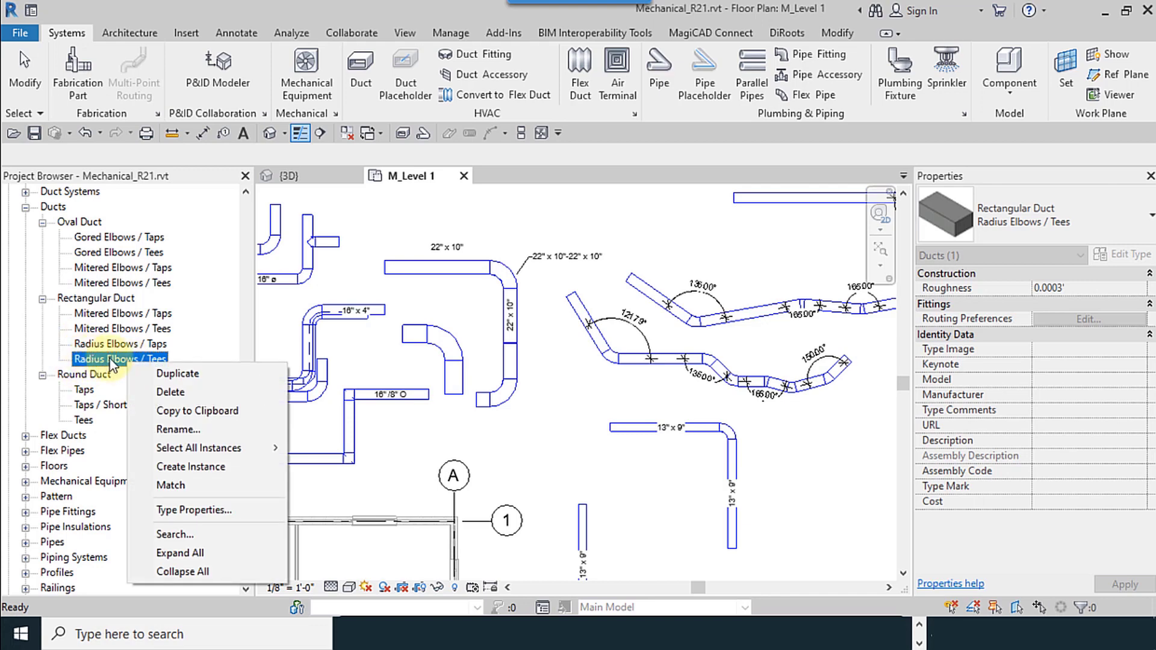
left_click(209, 376)
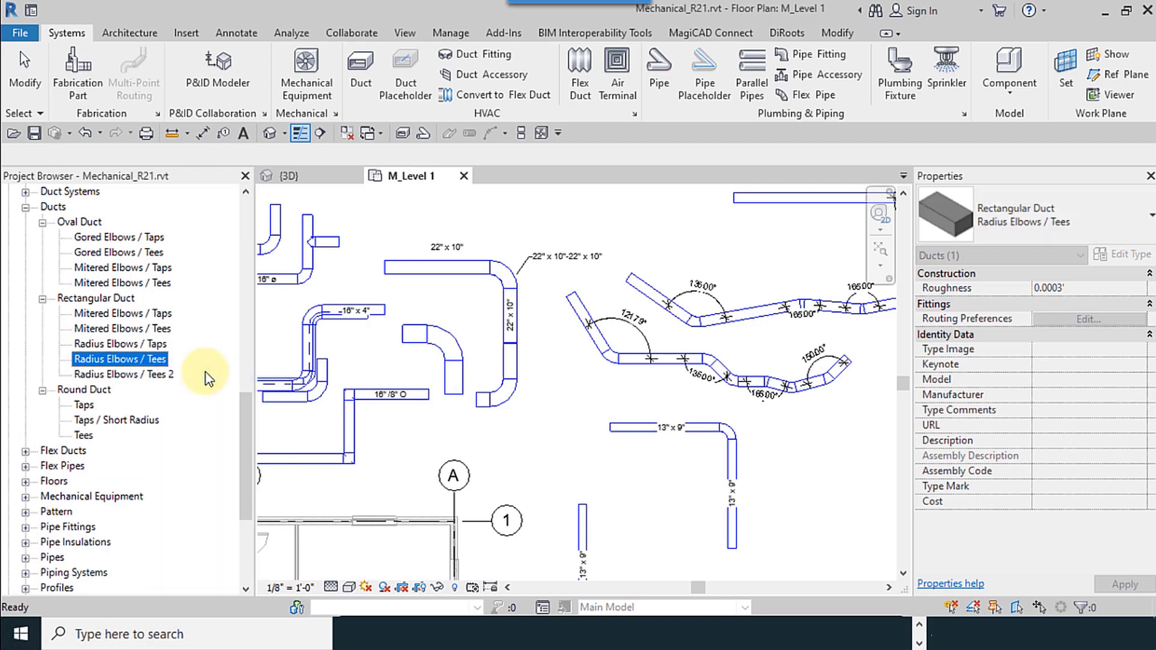
- Rename the duplicated rectangular duct type as Radius Elbows / Tees / Flang
left_click(160, 376)
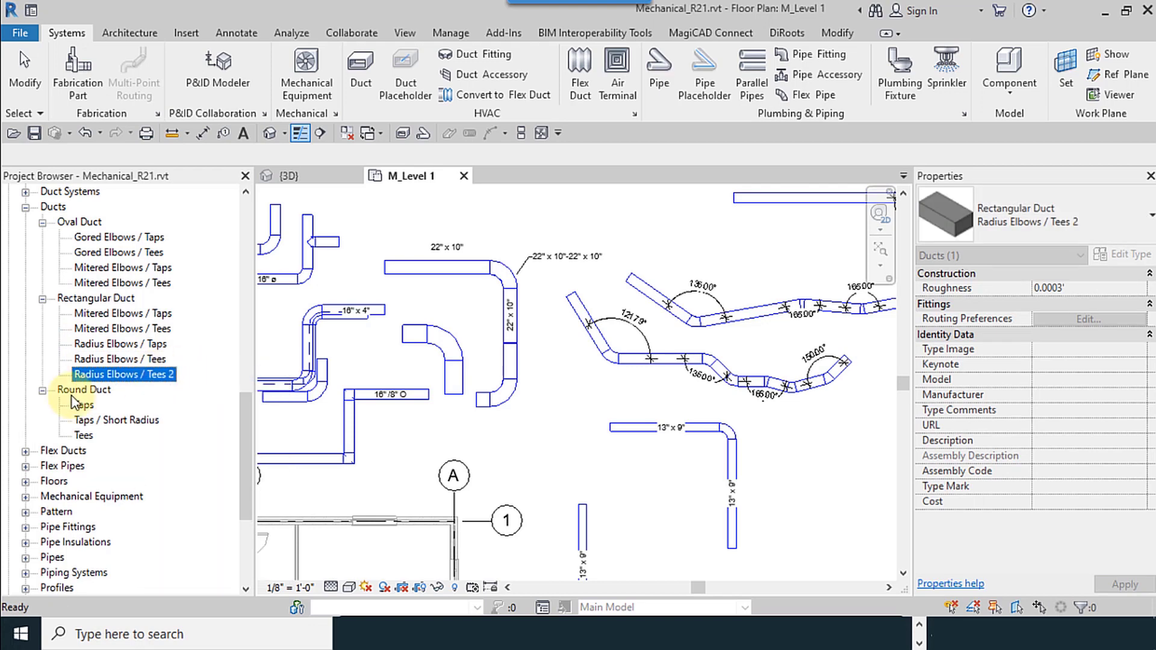
right_click(130, 378)
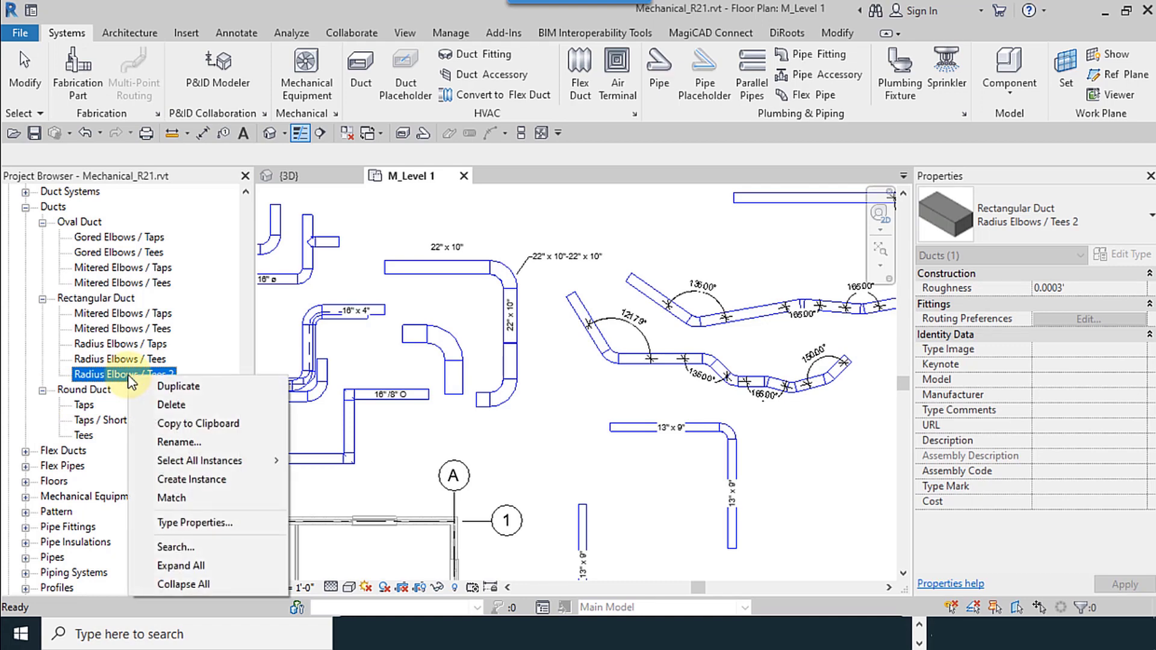
left_click(181, 447)
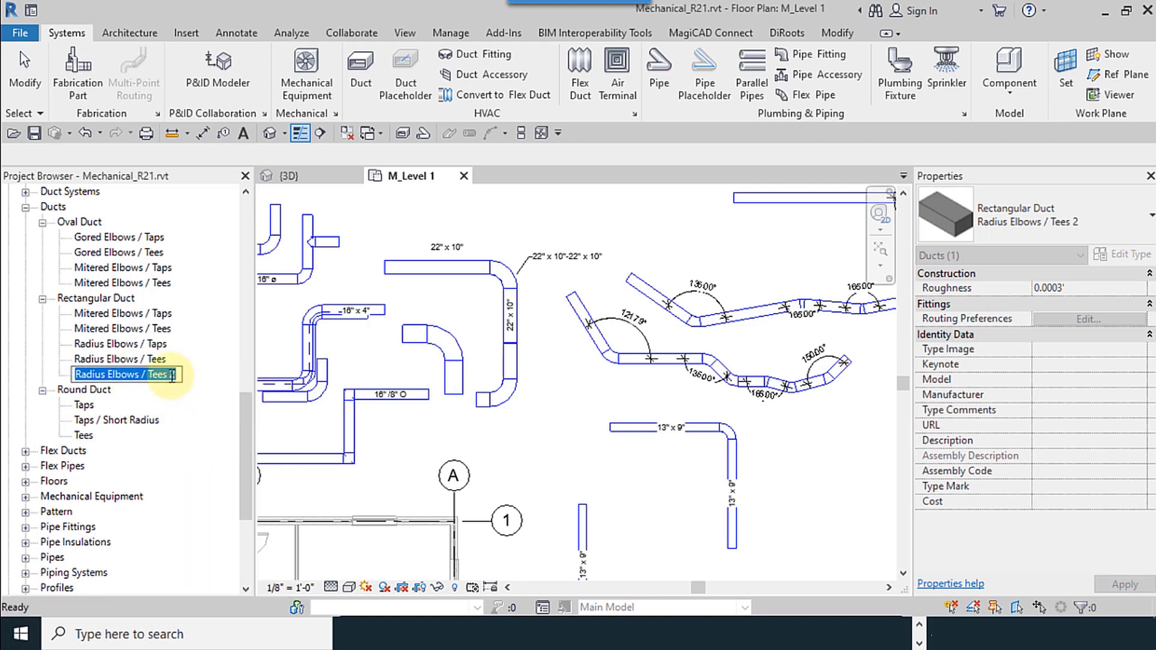
left_click(175, 375)
double_click(173, 375)
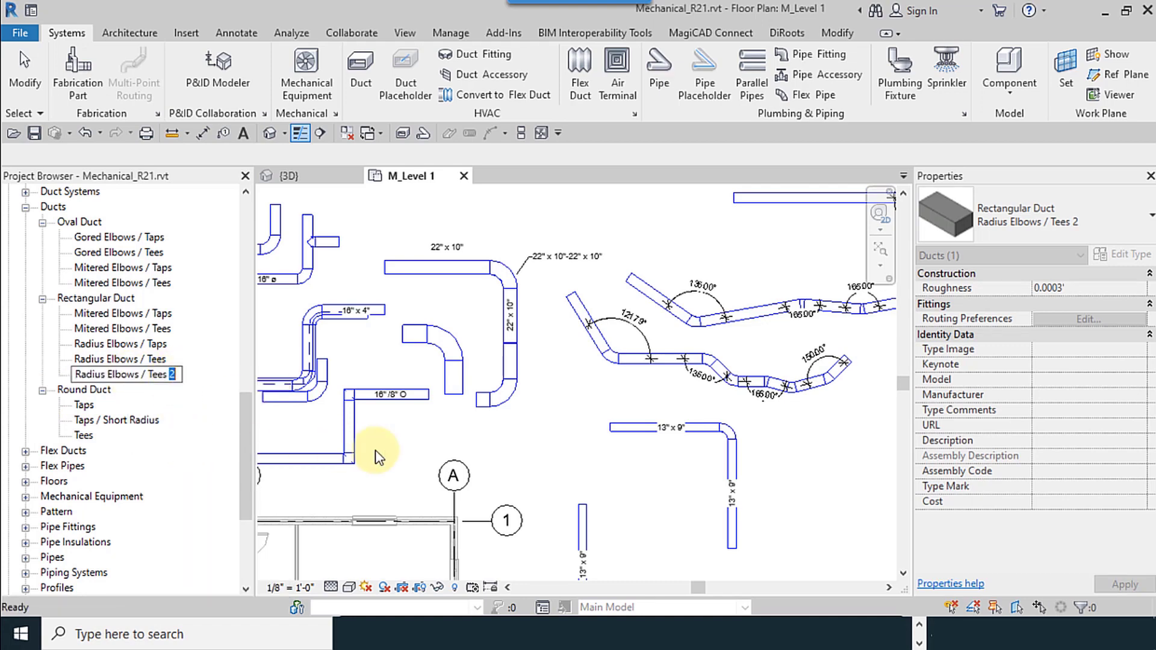
type("/F")
key("BackSpace")
type("Flang")
key("Return")
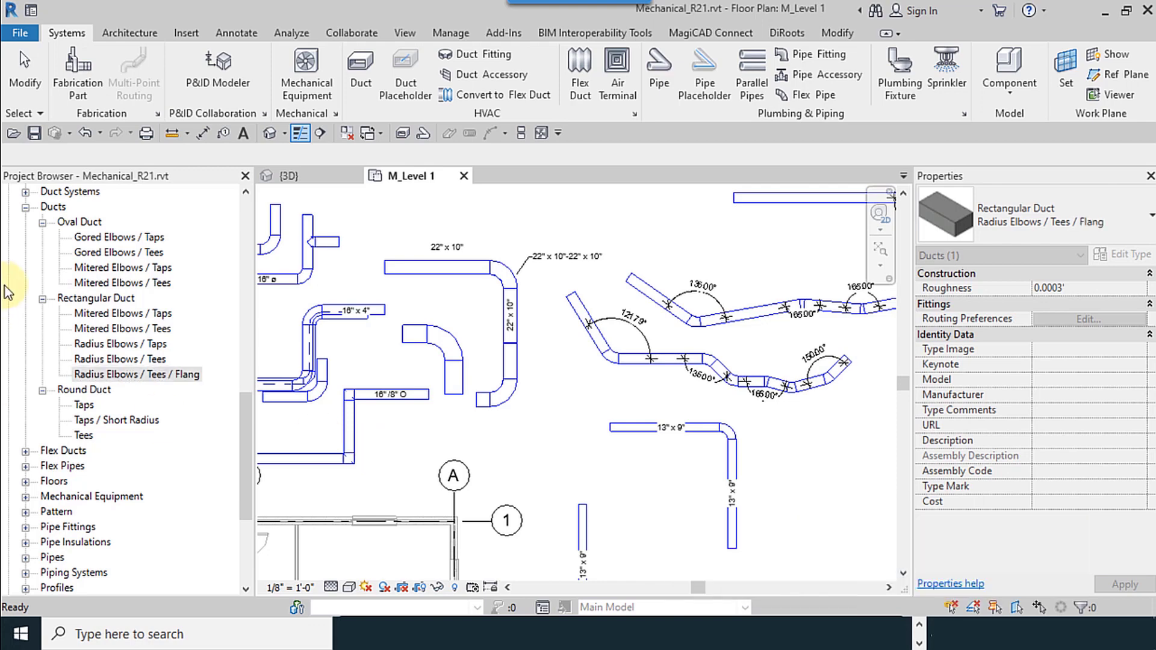
- Correct the new duct type's name to Radius Elbows / Tees / Flange
right_click(144, 375)
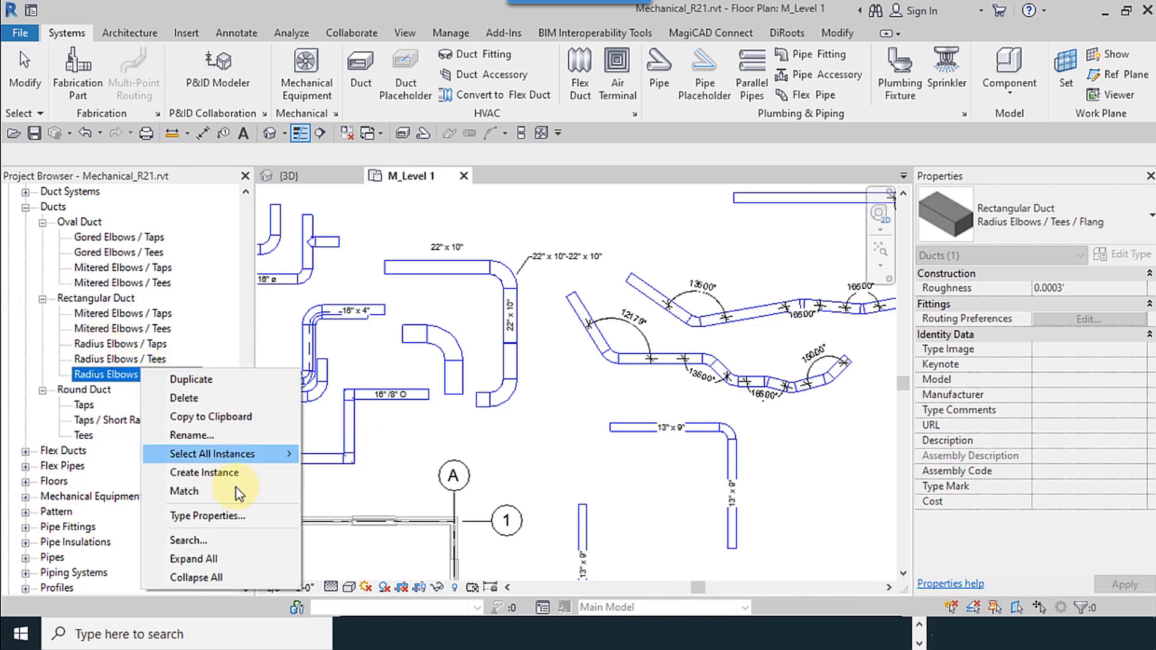
left_click(219, 437)
left_click(207, 379)
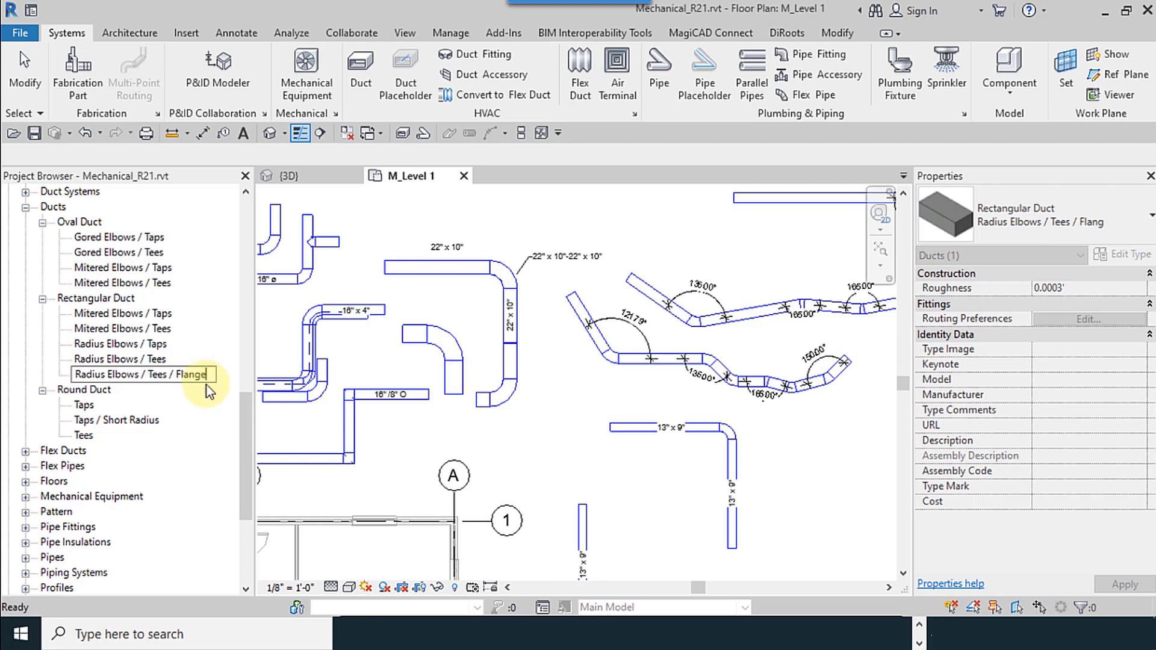
key("Return")
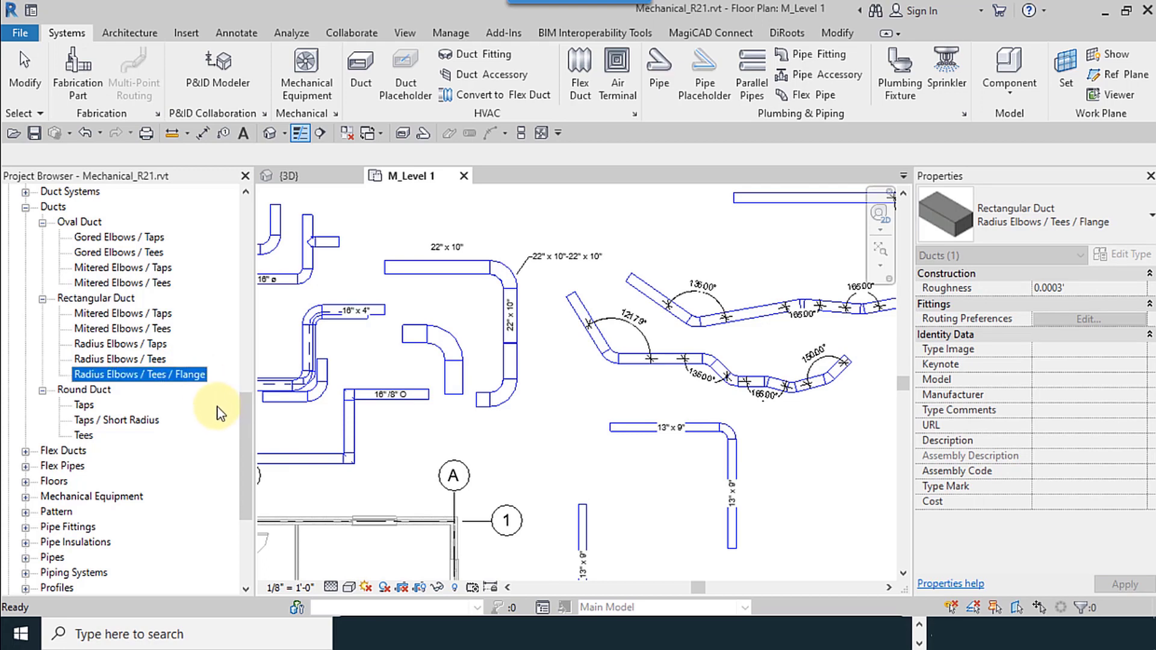
- Open the routing preferences of the Radius Elbows / Tees / Flange duct type from its type properties
right_click(197, 377)
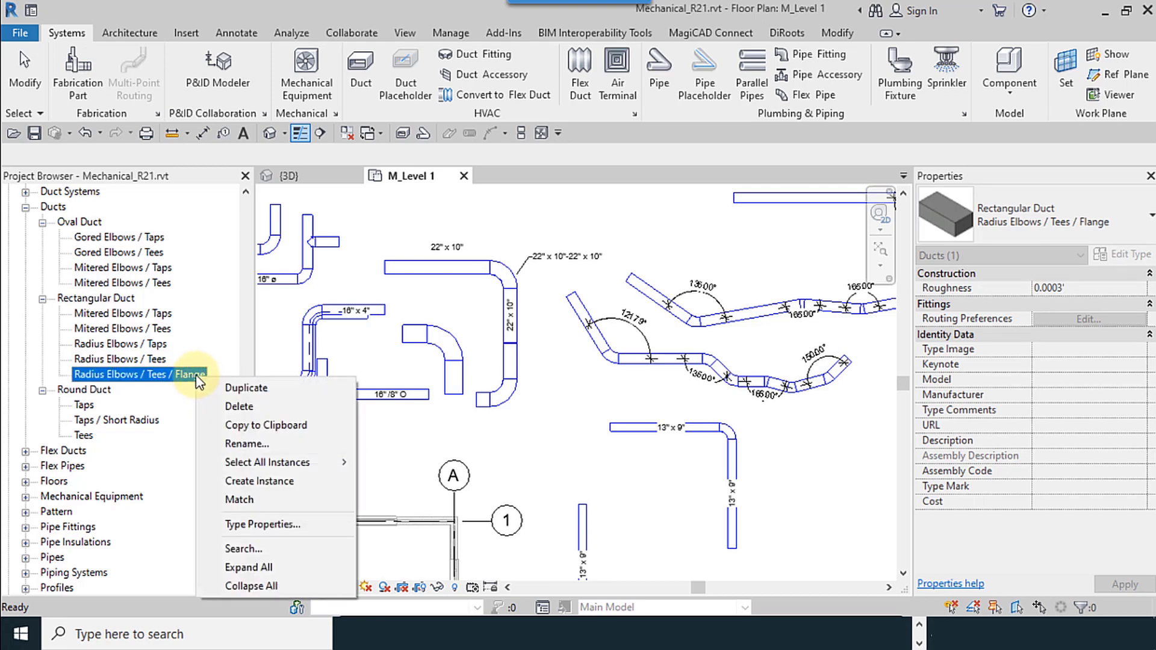
left_click(291, 524)
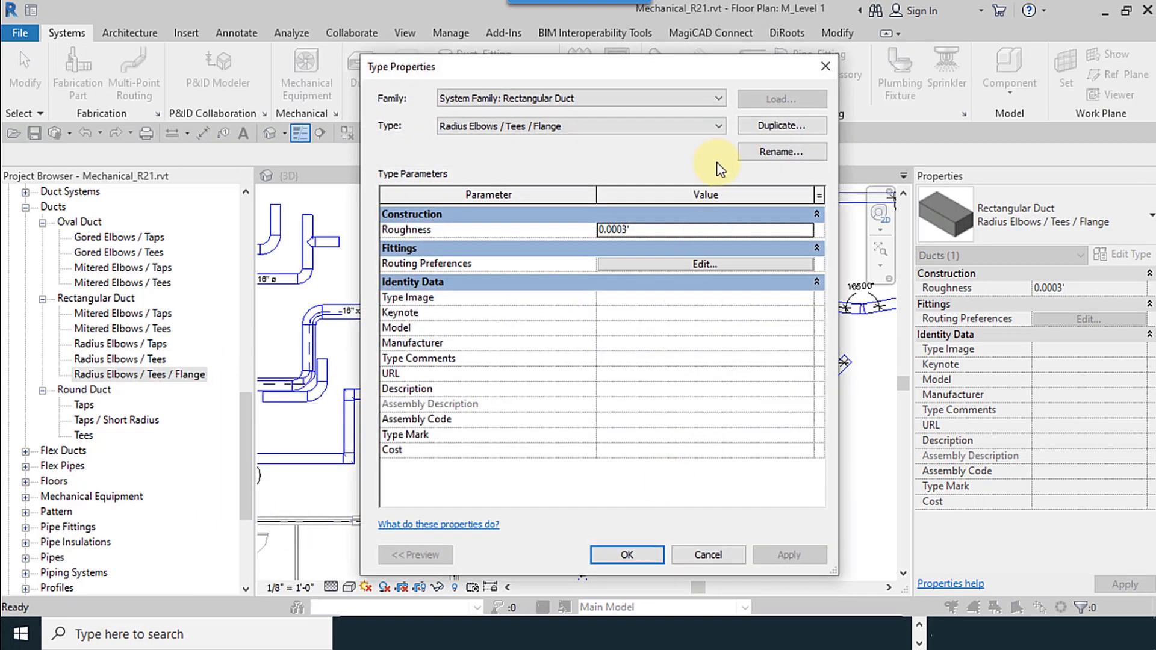
left_click_drag(620, 67, 589, 55)
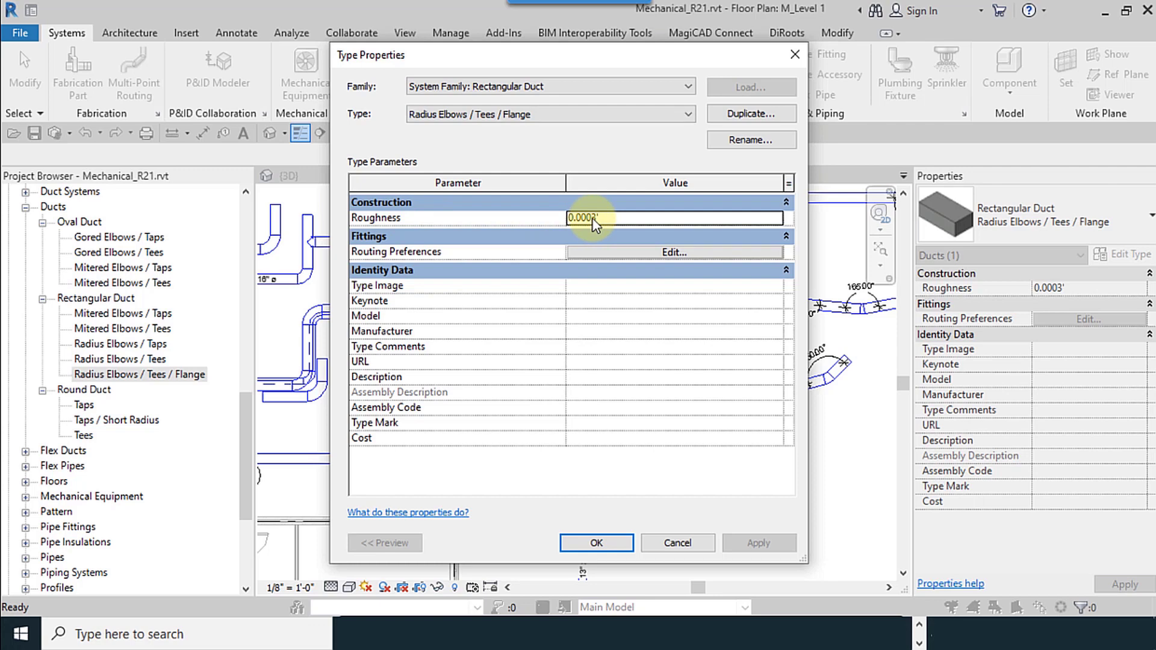
left_click(617, 216)
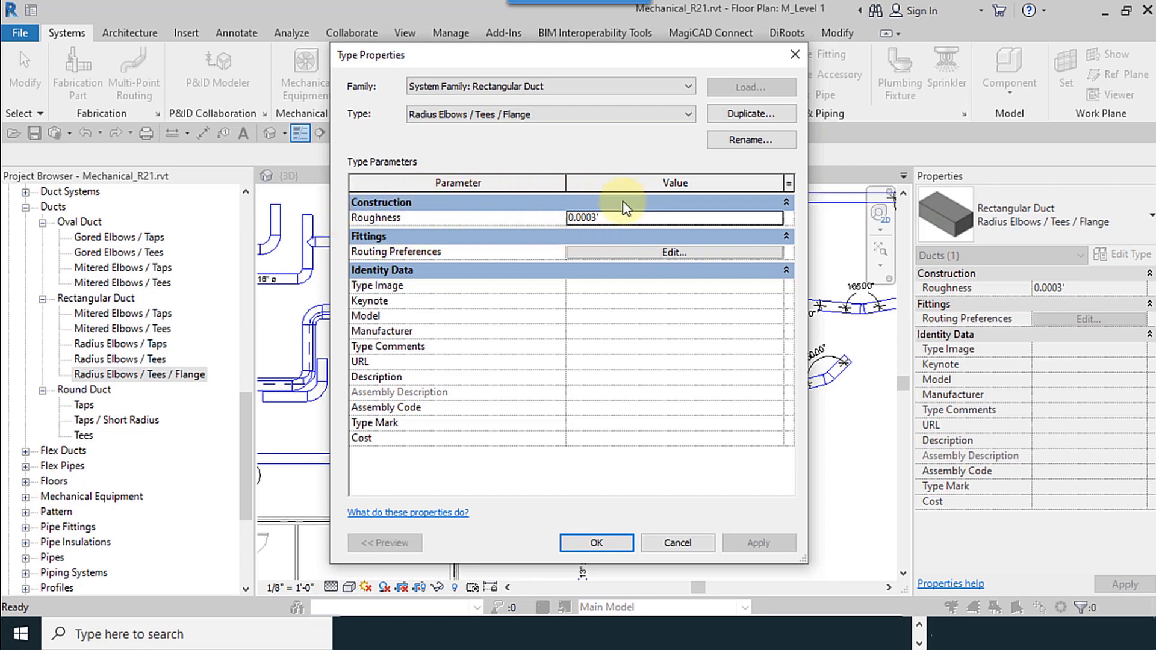
left_click(645, 251)
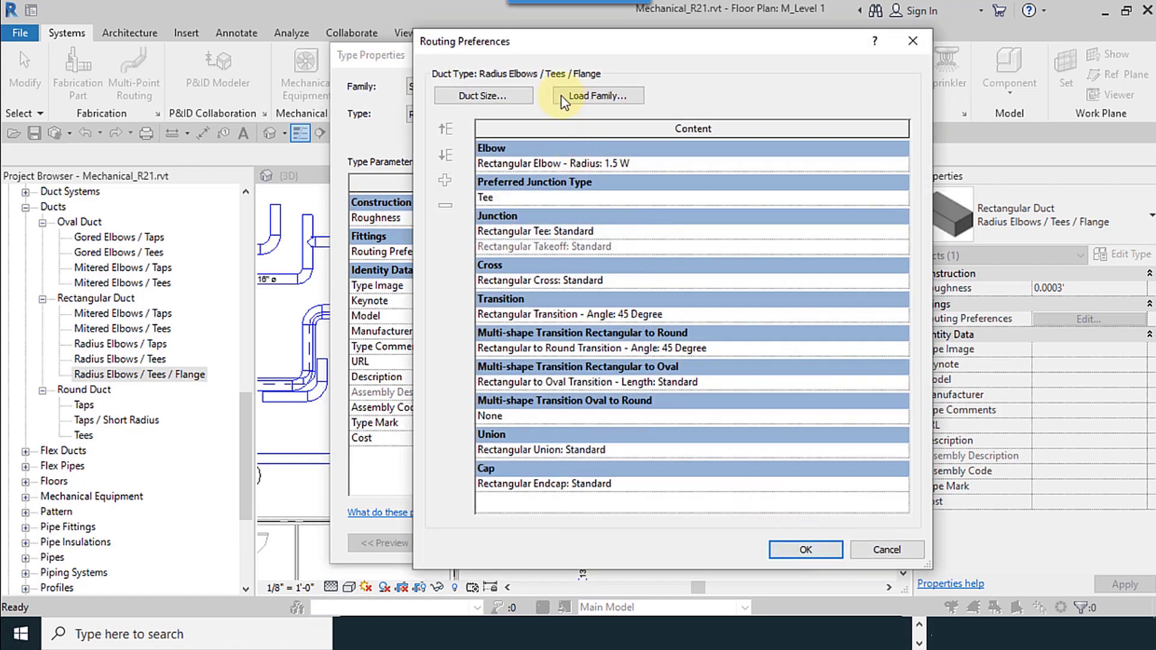
- Review the duct size settings of the Radius Elbows / Tees / Flange type, including conversion, angles and the pressure drop calculation method
left_click_drag(549, 48, 489, 63)
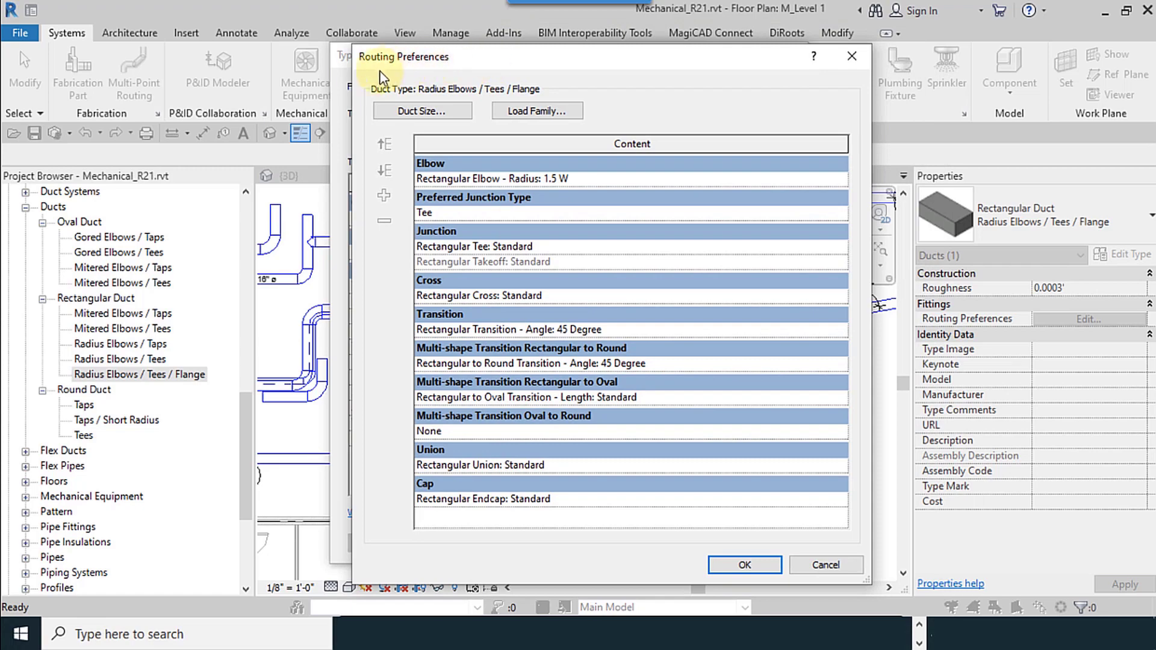
left_click(400, 109)
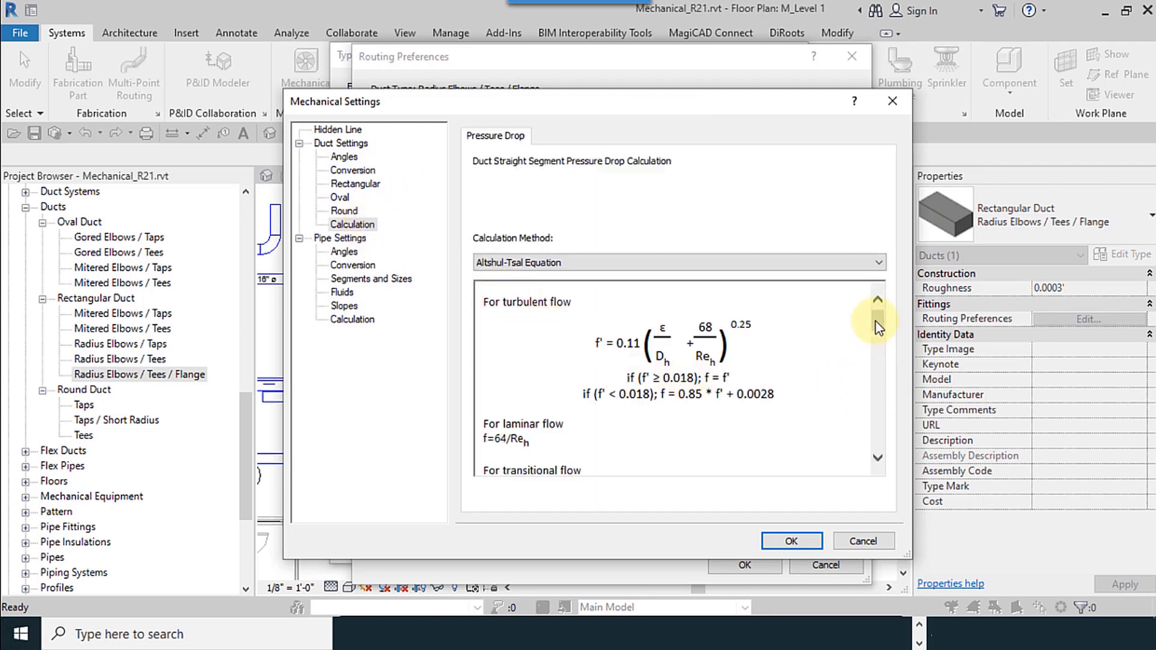
scroll(878, 328, "down", 3)
left_click(357, 171)
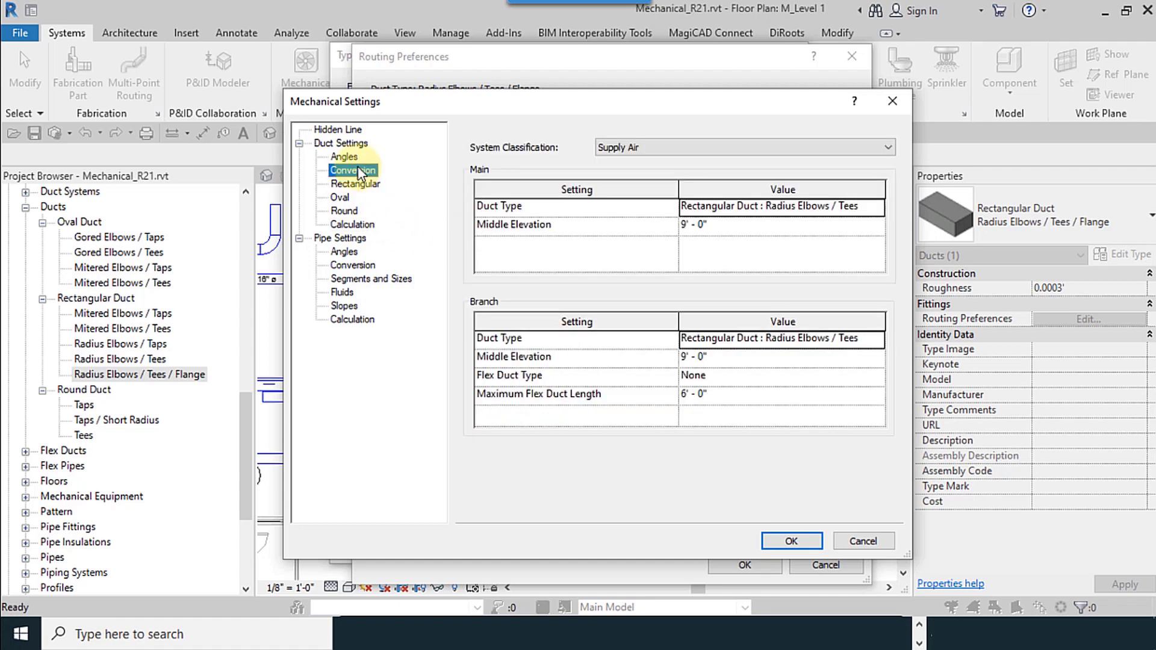
left_click(344, 157)
left_click(327, 146)
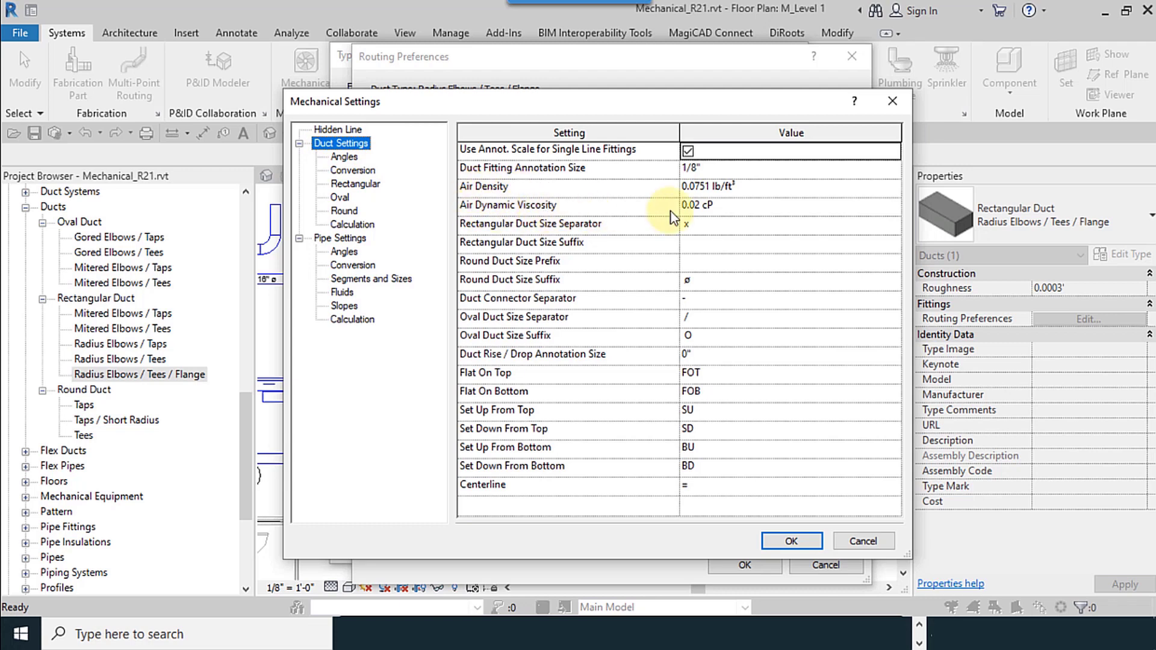
left_click(352, 224)
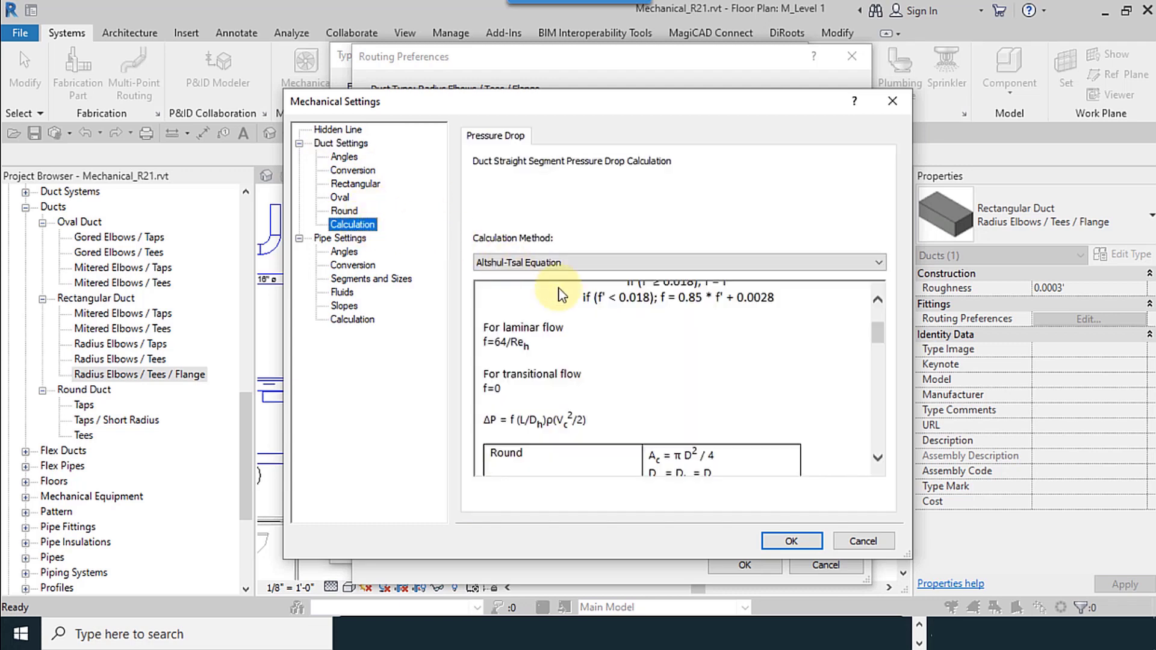
left_click_drag(879, 337, 876, 313)
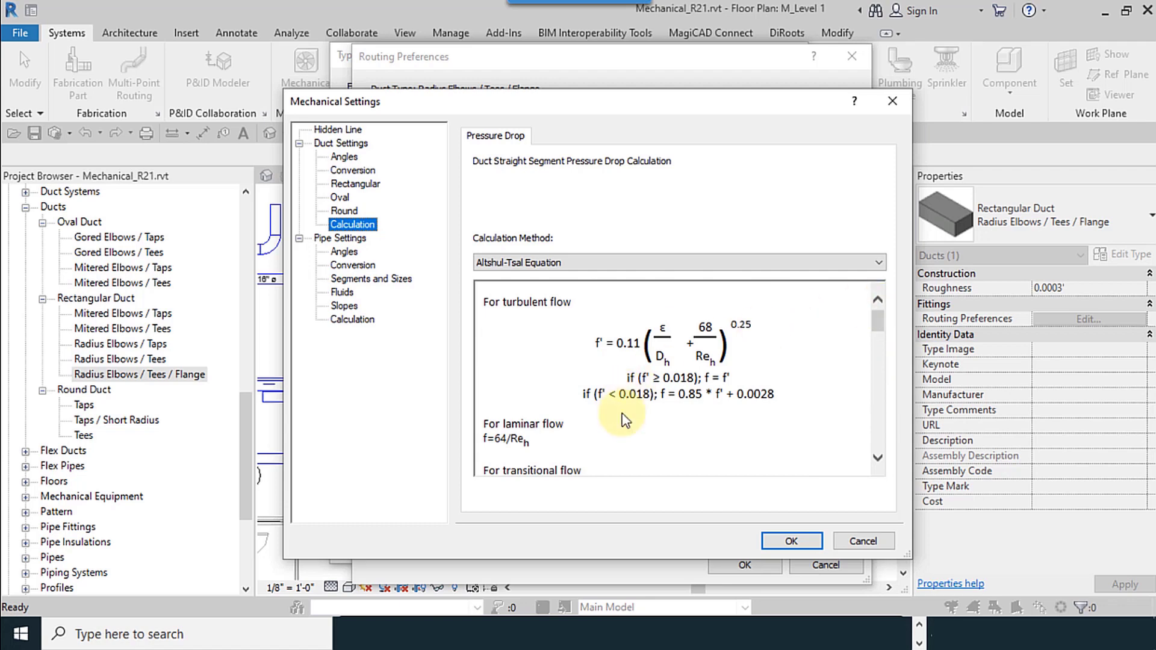
left_click(871, 542)
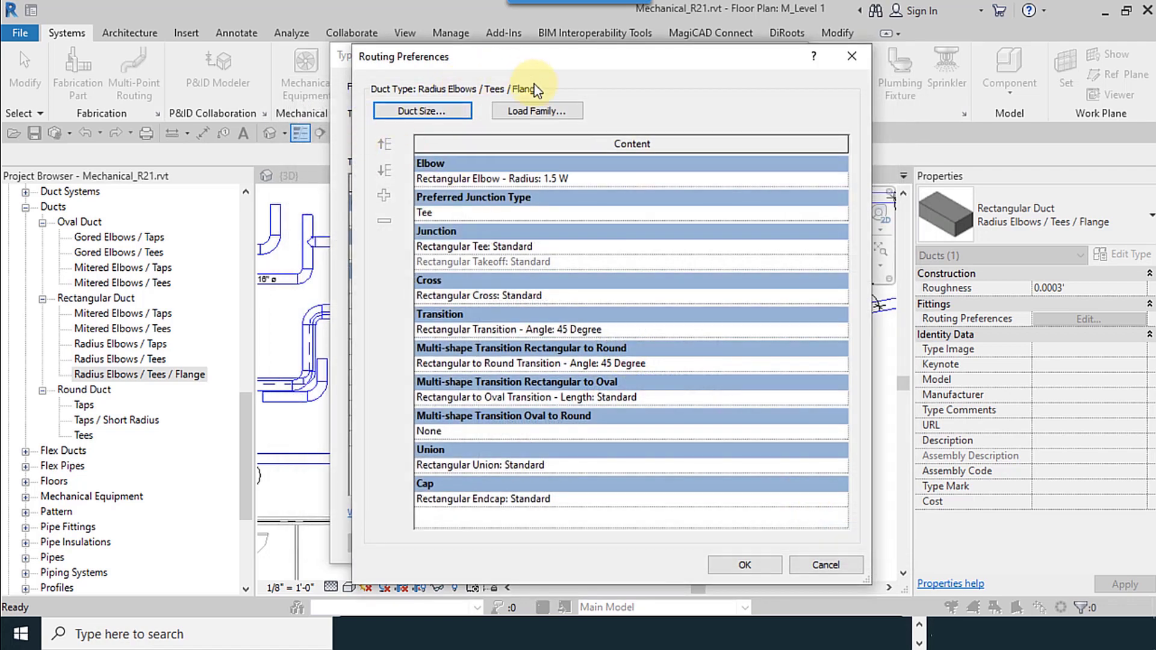
- Open family loading from the routing preferences, switch to Microsoft Edge, and browse the BIM objects on bimobject.com in a new tab
left_click(554, 112)
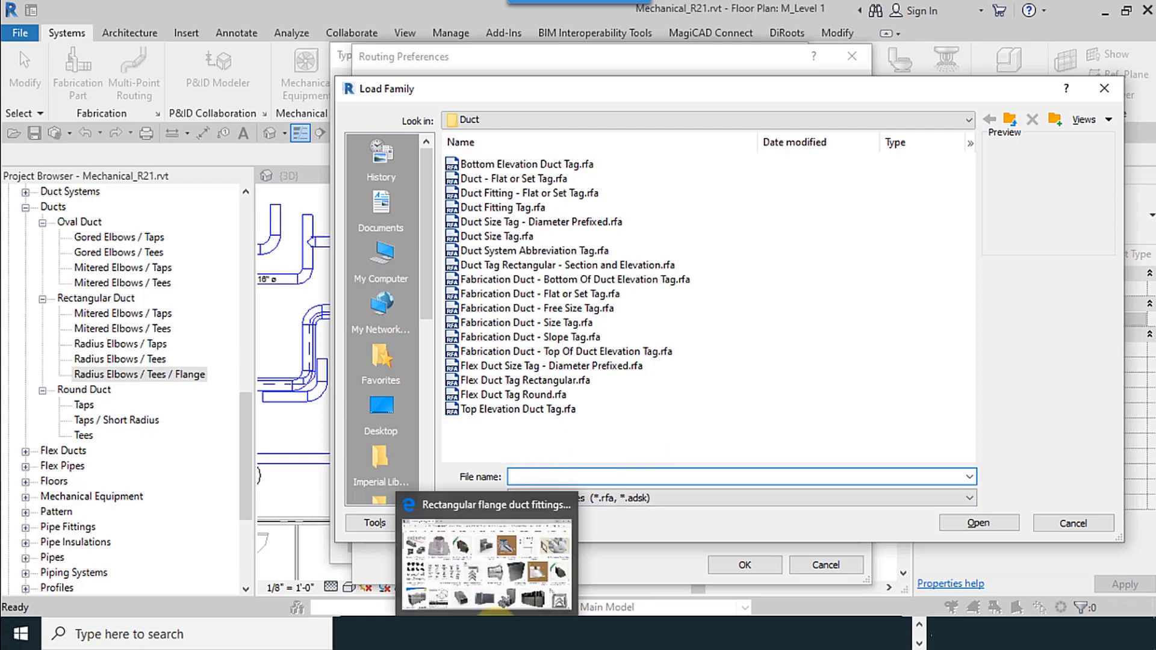
left_click(488, 548)
left_click(239, 13)
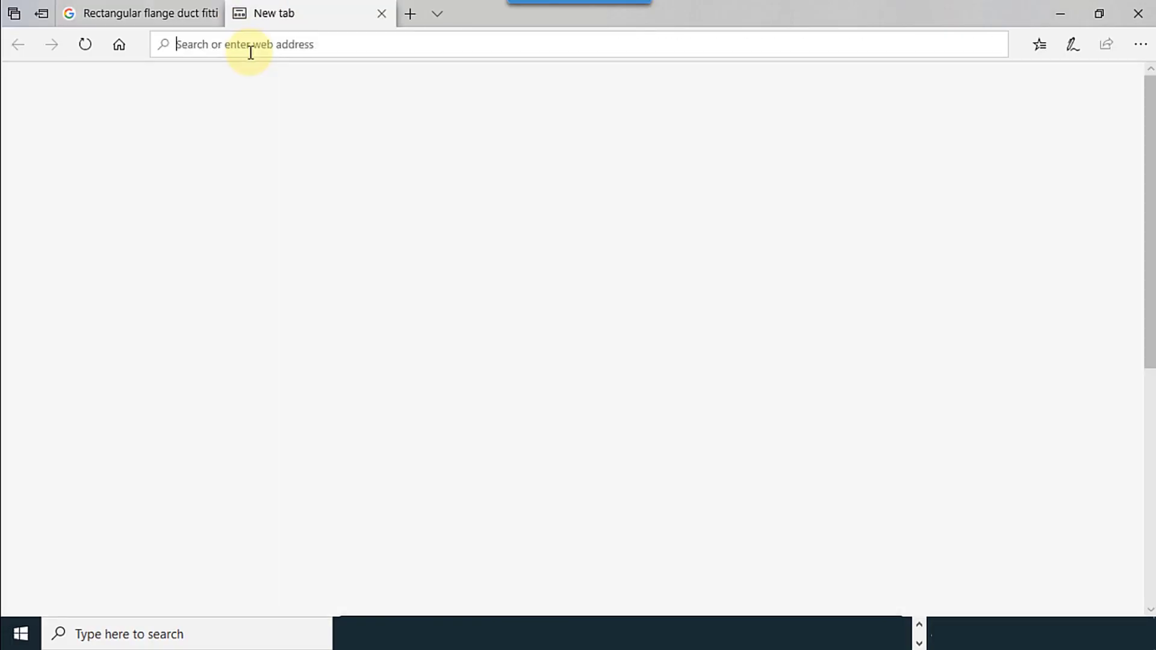
type("bi")
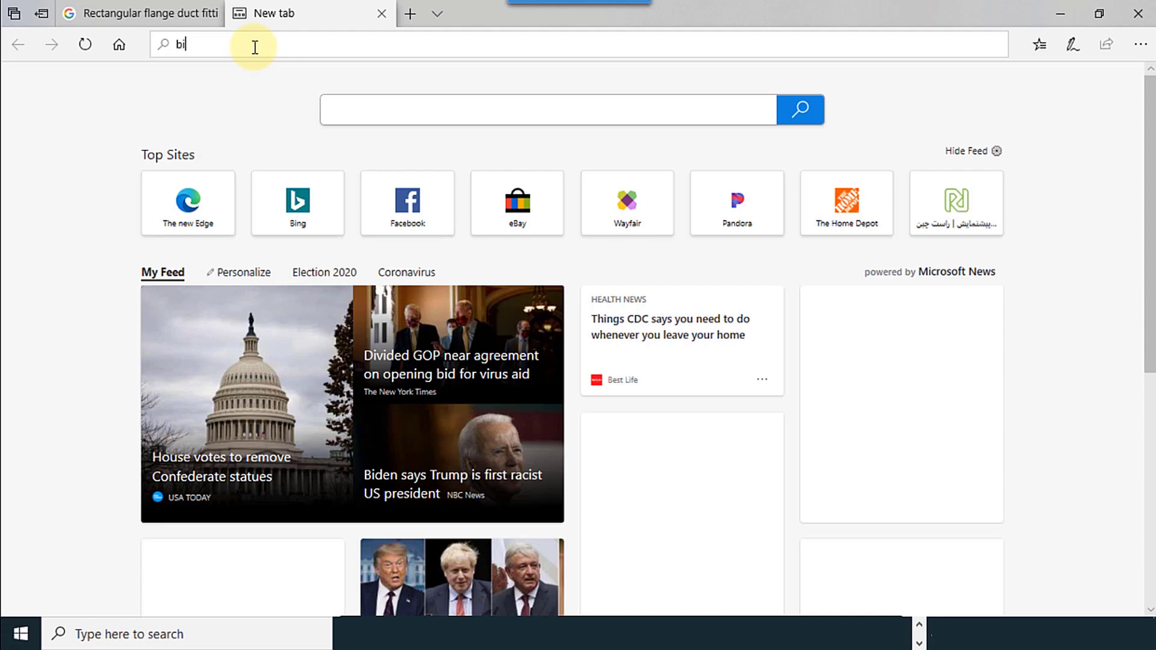
type("mobject")
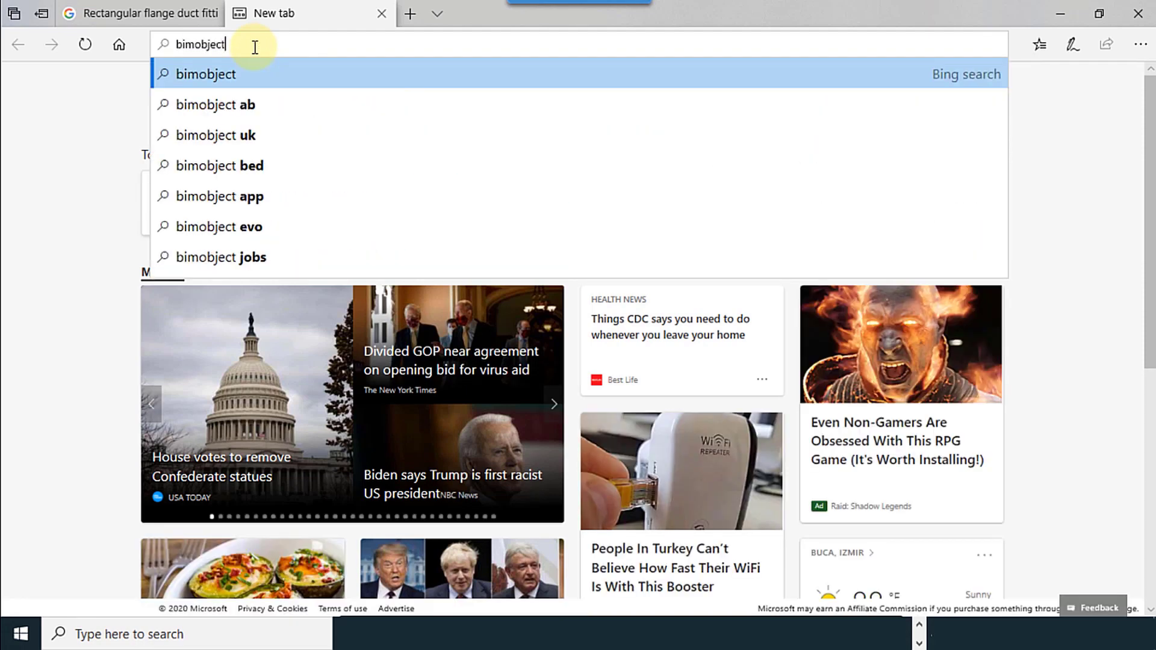
type(".co")
key("Return")
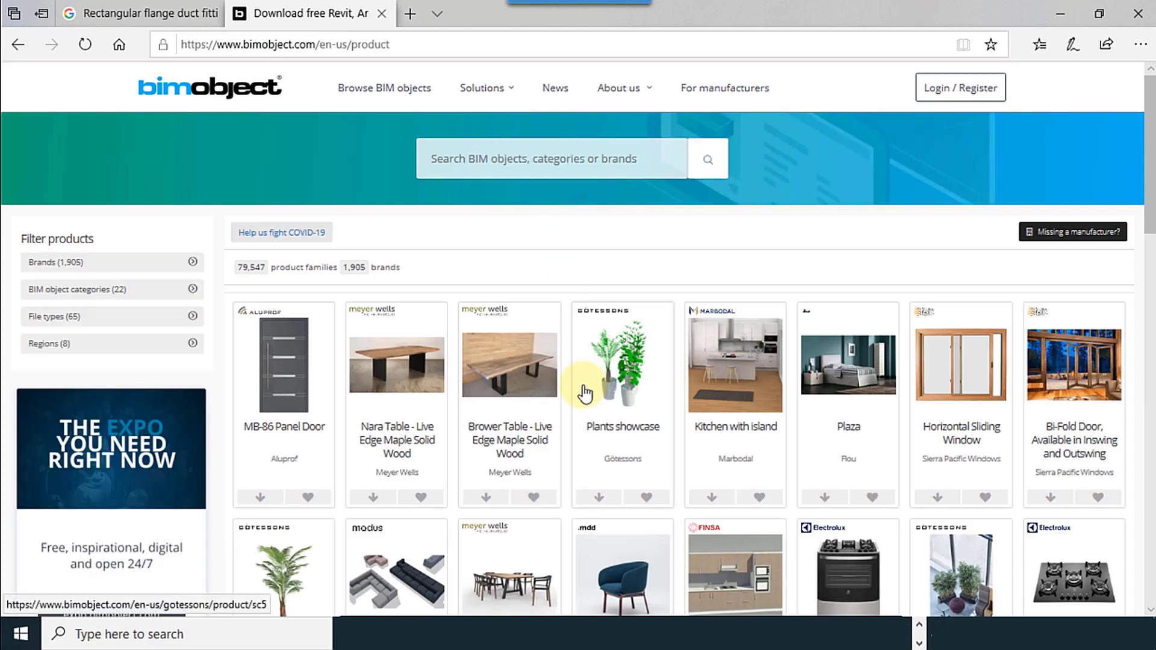
left_click(404, 86)
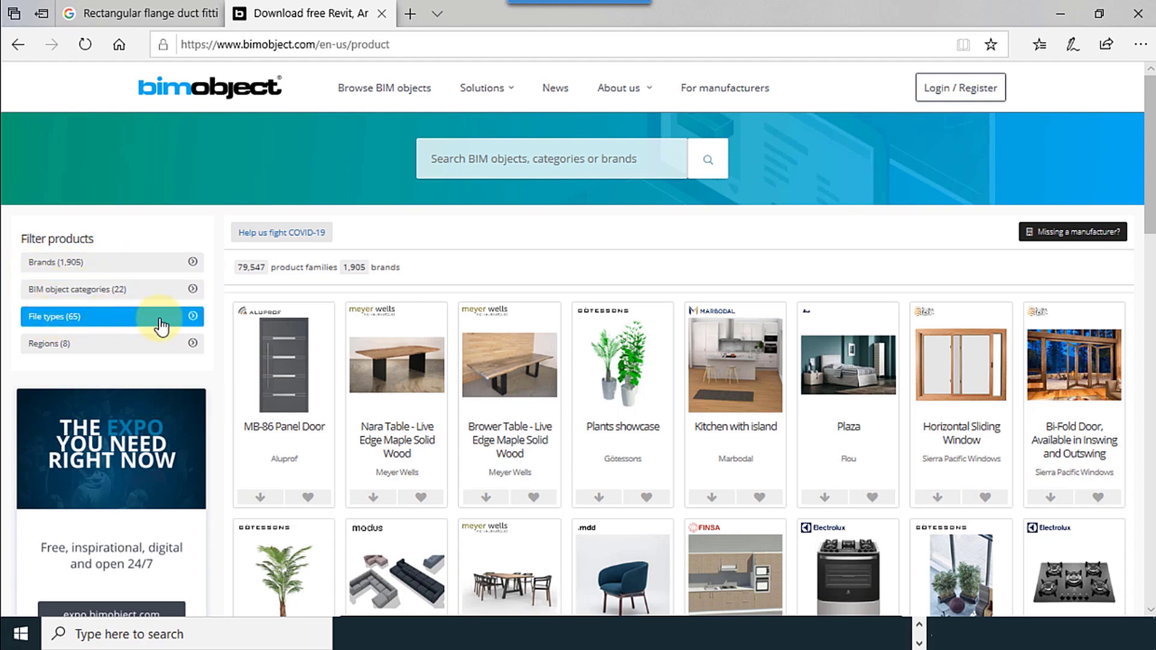
- Search the BIM object catalogue for "duct fitting"
left_click(485, 158)
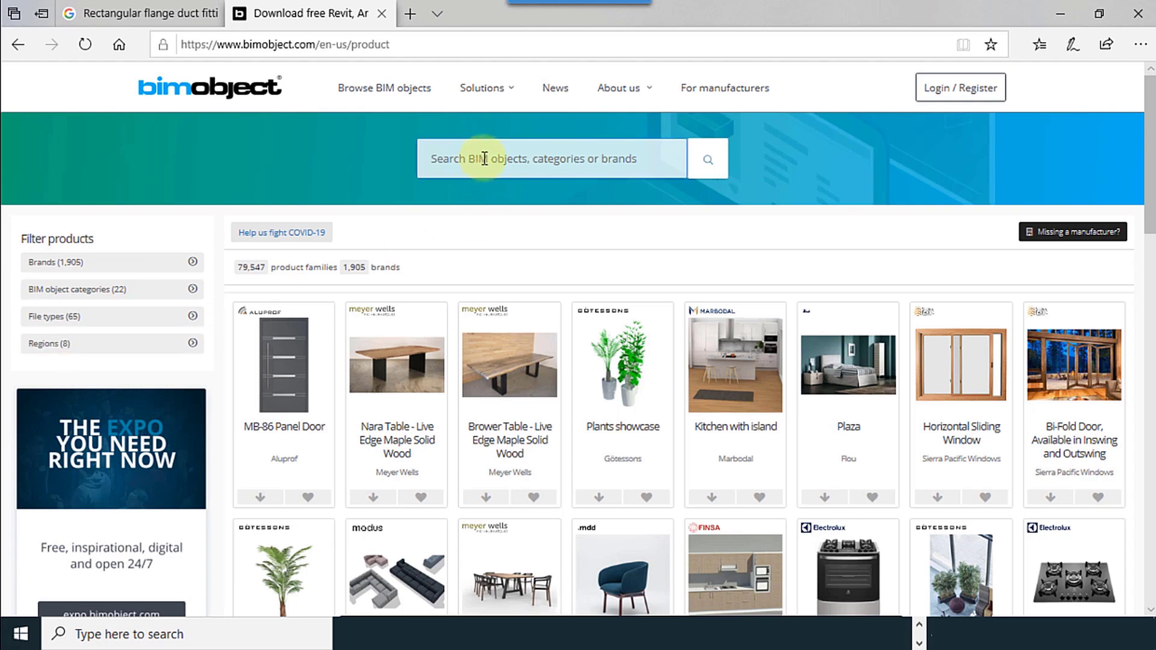
type("du")
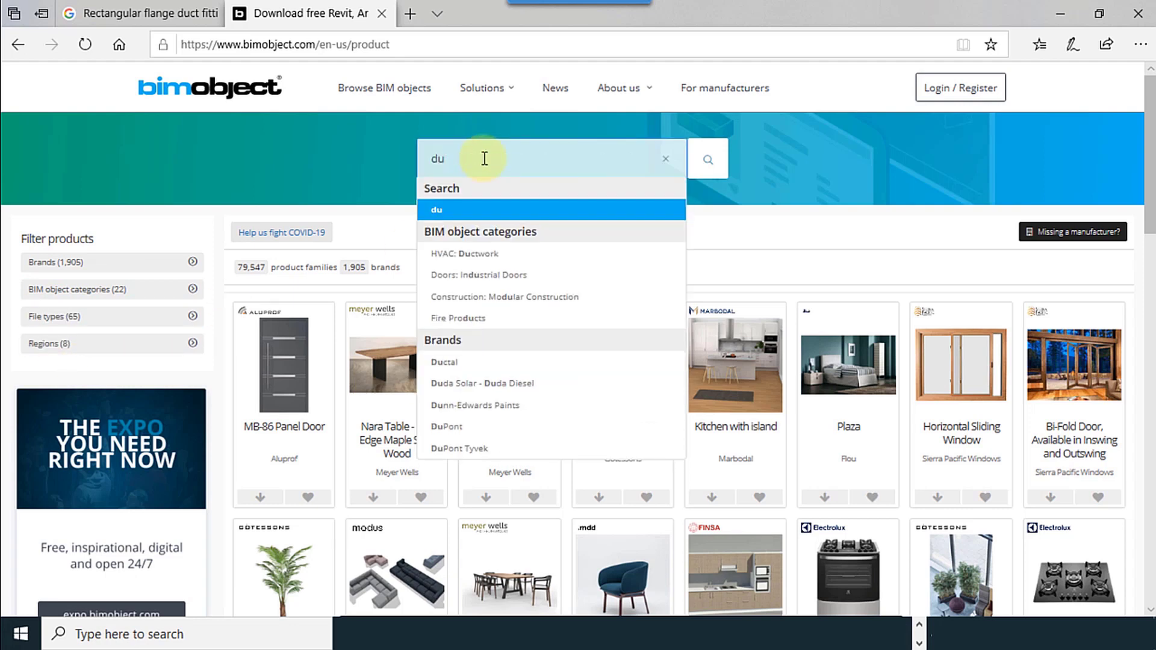
type("ct fitting")
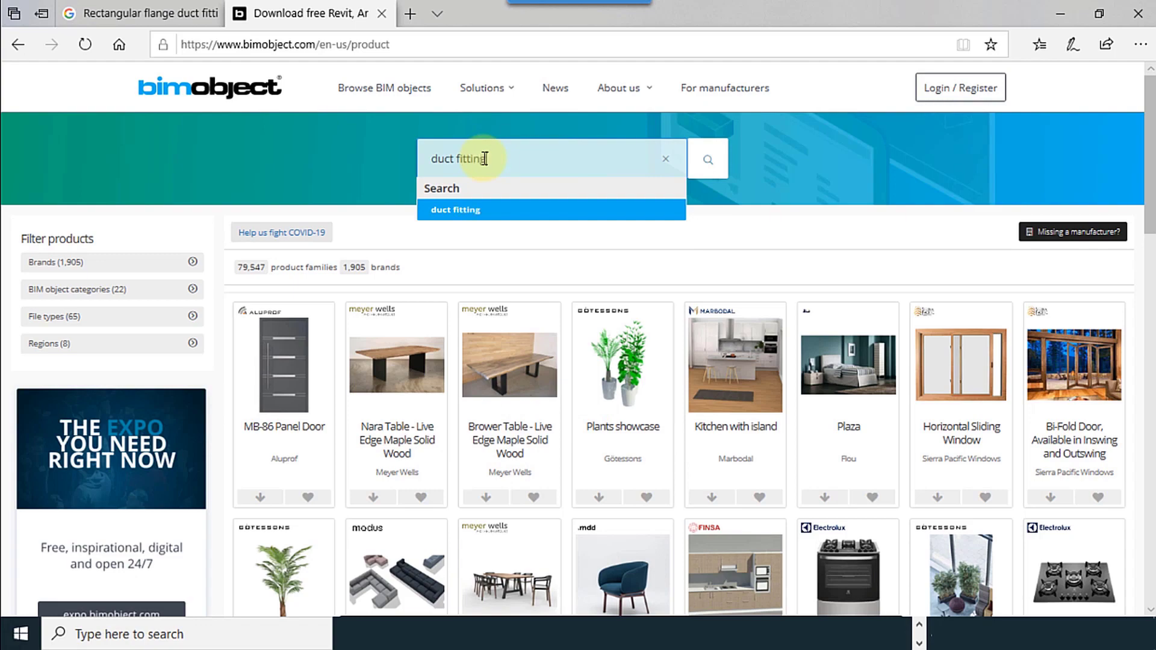
key("Return")
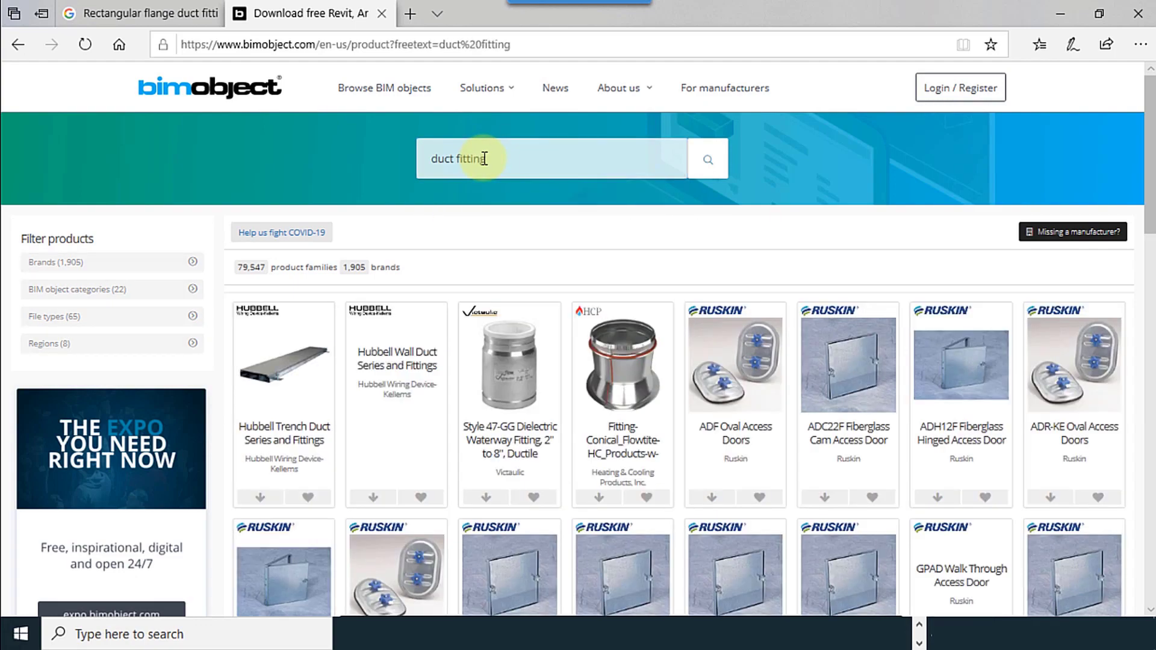
- Examine the duct fitting search results for product families suitable for rectangular ducts
scroll(763, 468, "down", 2)
scroll(763, 468, "down", 7)
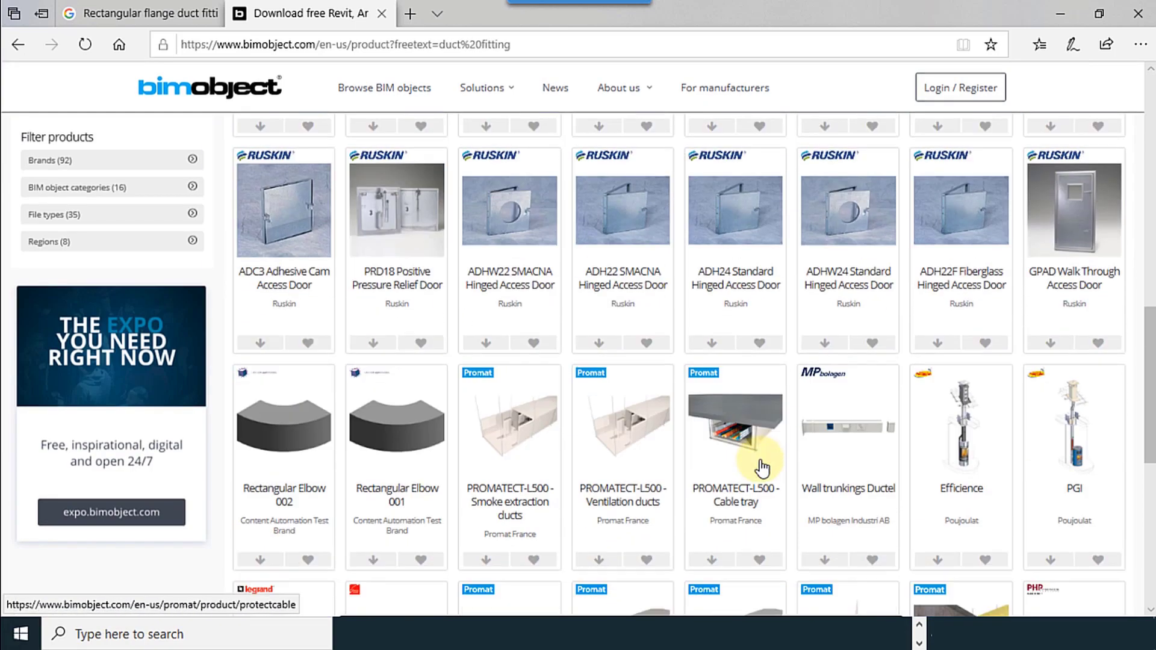
scroll(763, 468, "down", 5)
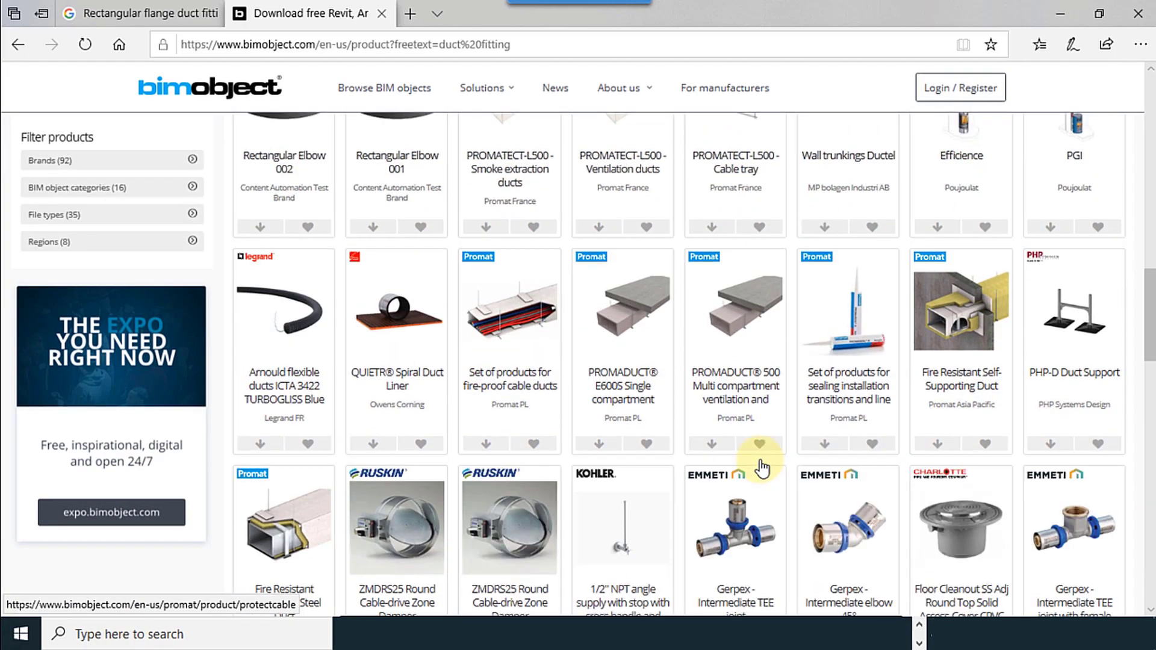
scroll(762, 468, "up", 15)
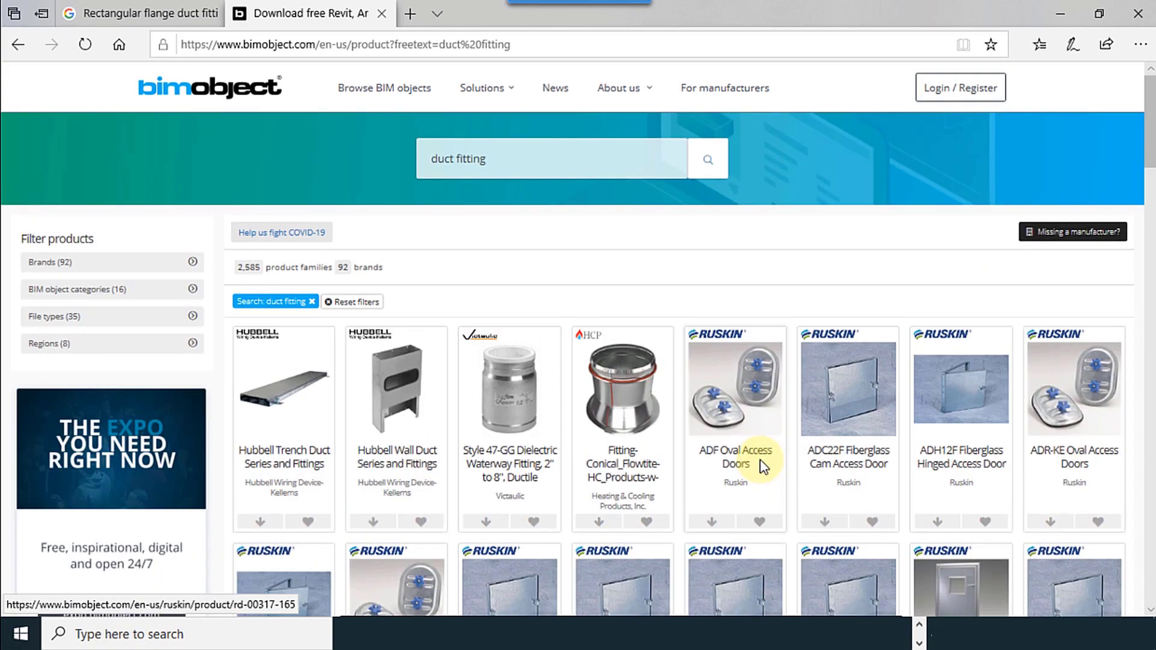
scroll(763, 468, "down", 20)
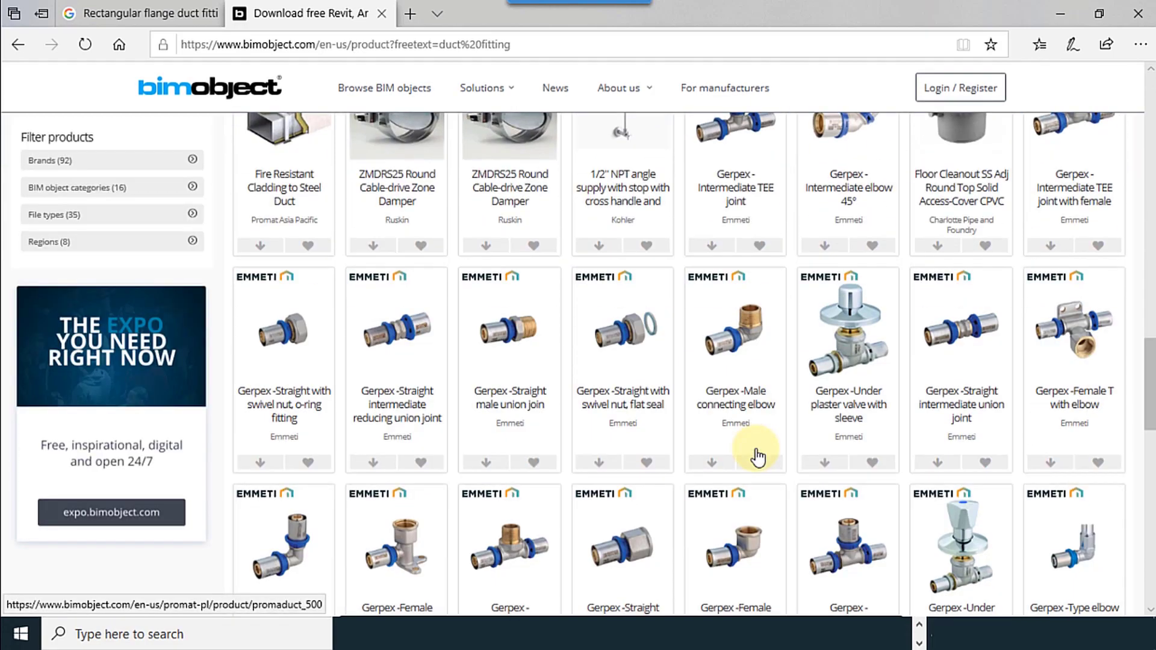
scroll(758, 458, "down", 10)
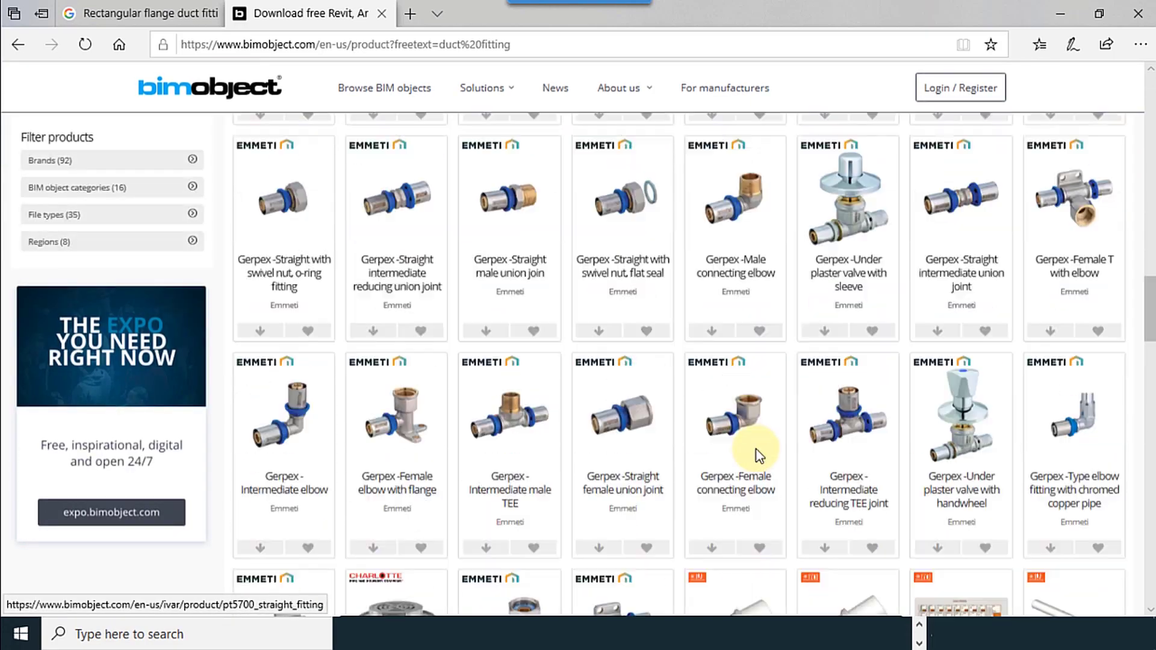
scroll(756, 457, "up", 15)
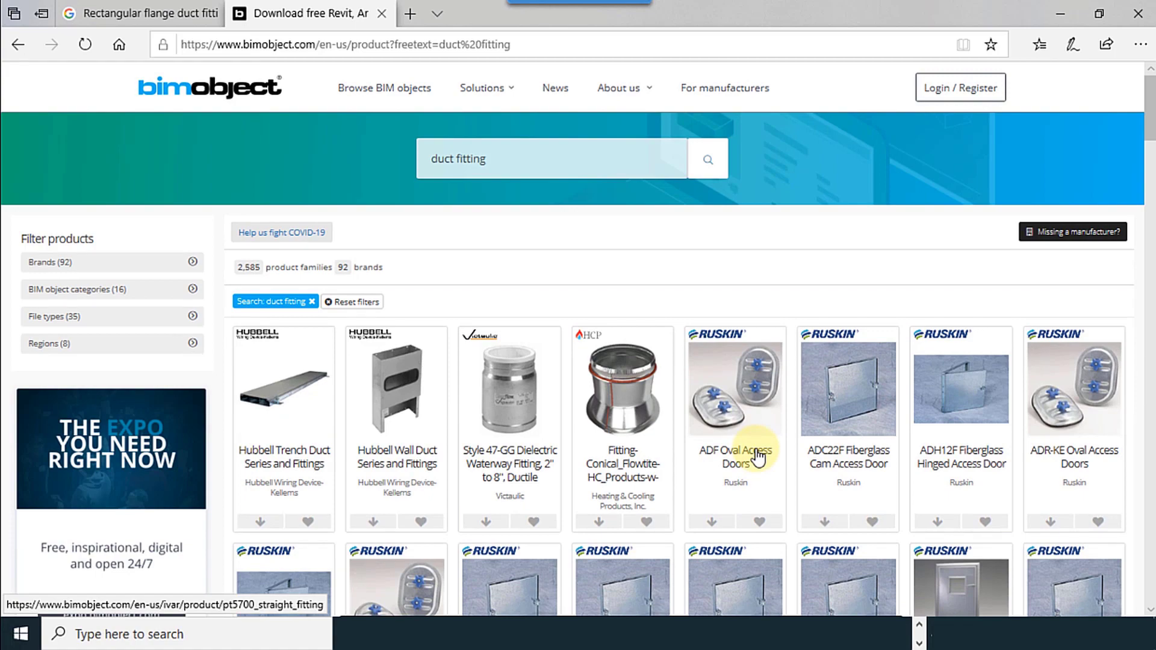
scroll(758, 456, "down", 3)
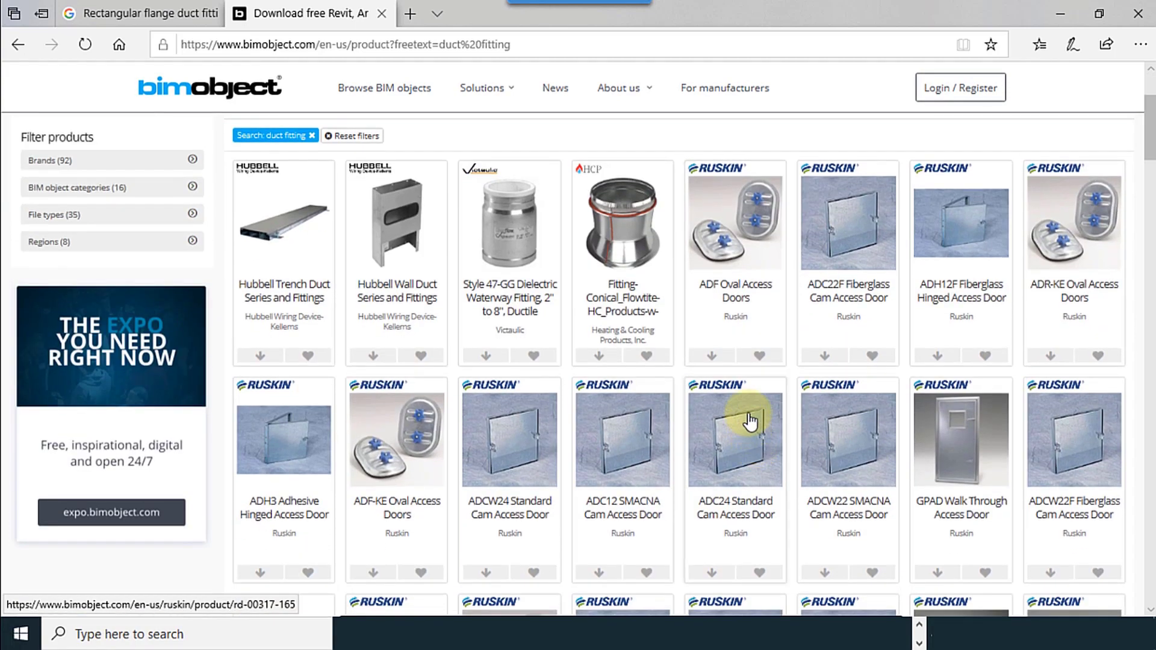
- Search the web for "duct fitting revit family" in a new browser tab
left_click(410, 13)
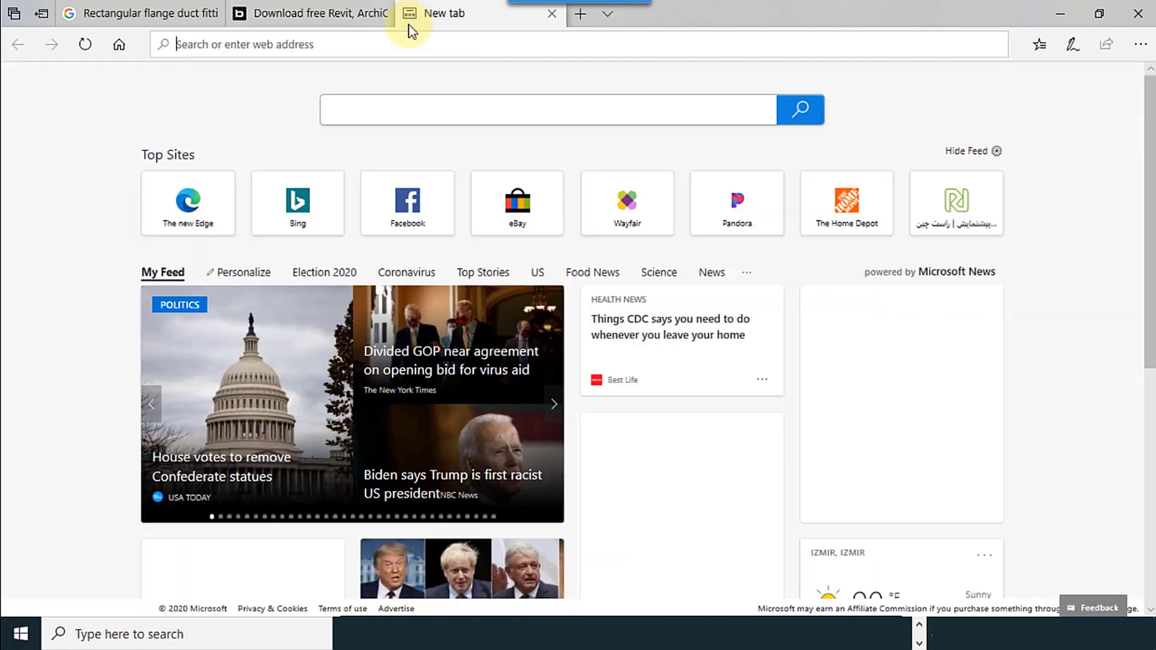
type("duct")
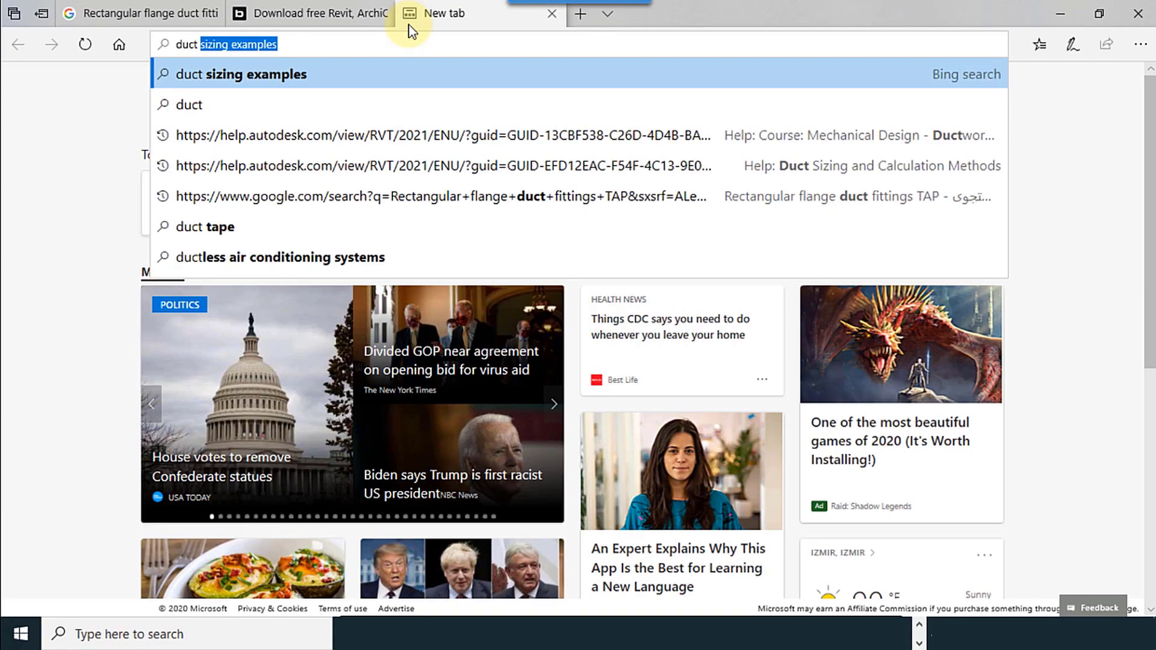
type(" fi")
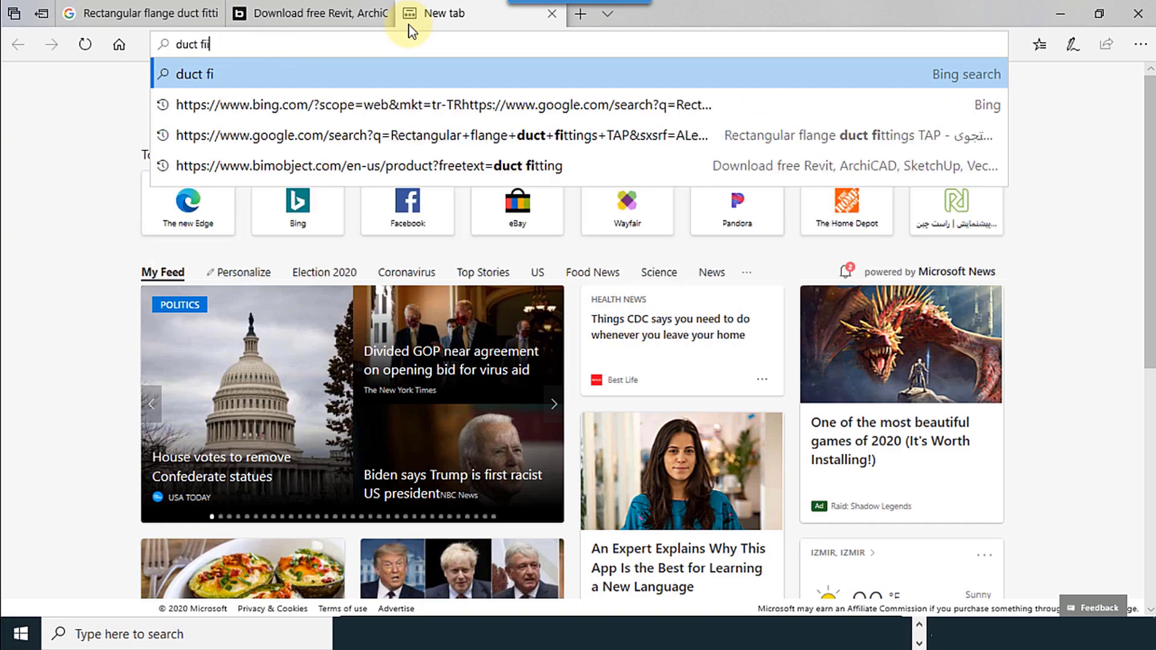
type("tting")
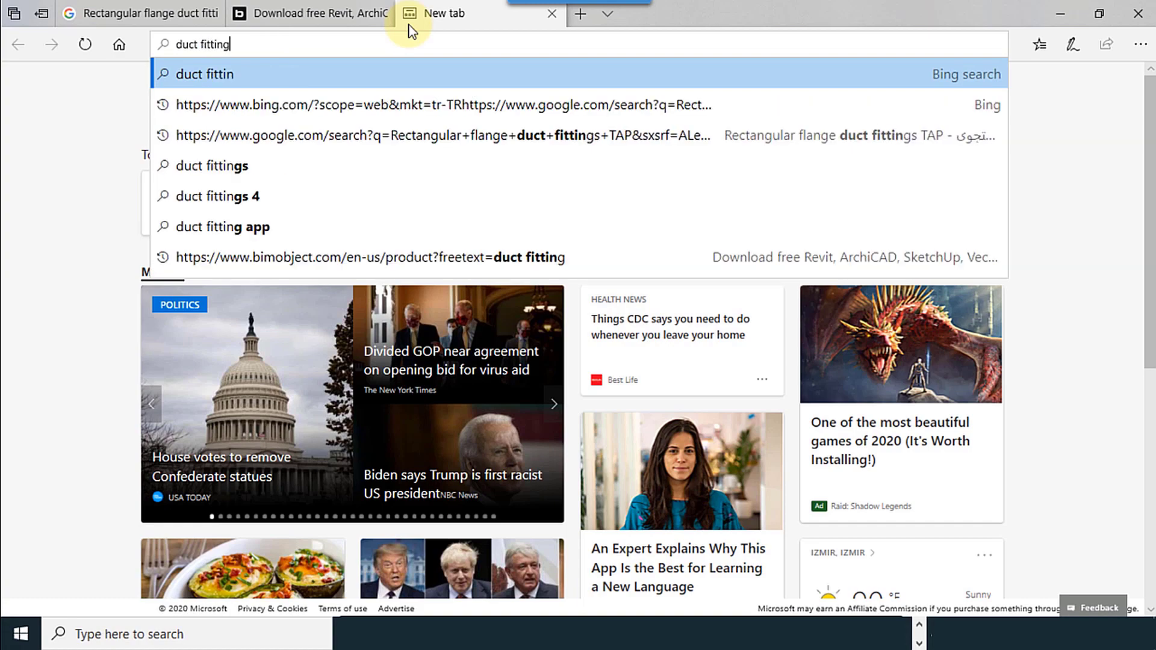
type(" revit")
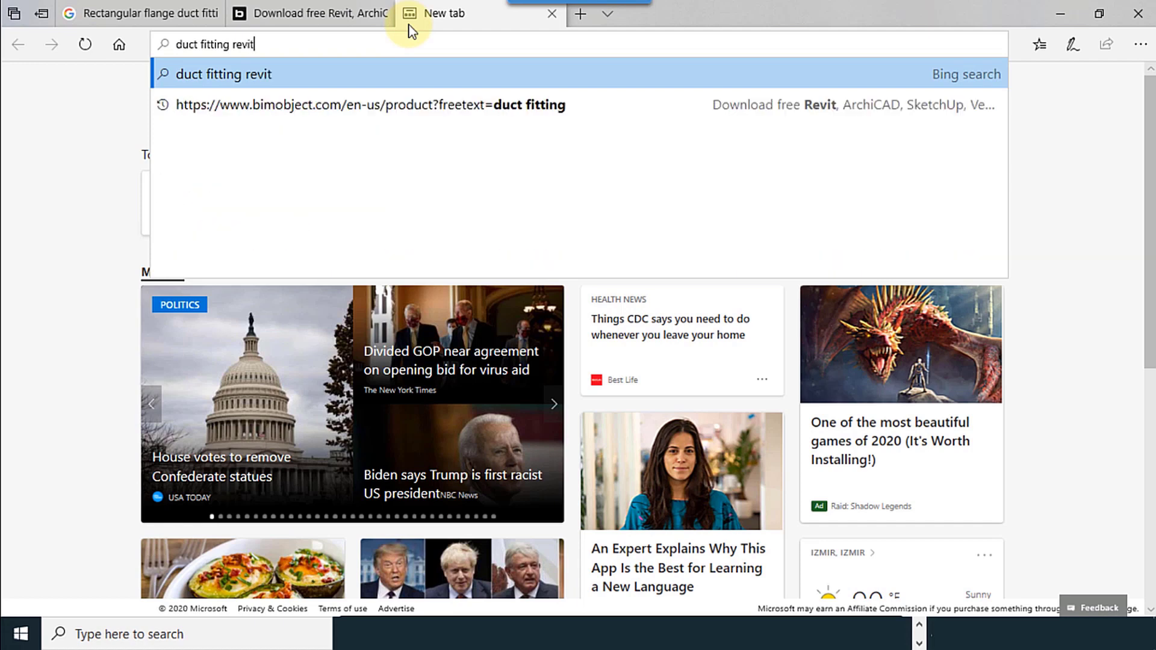
type(" family")
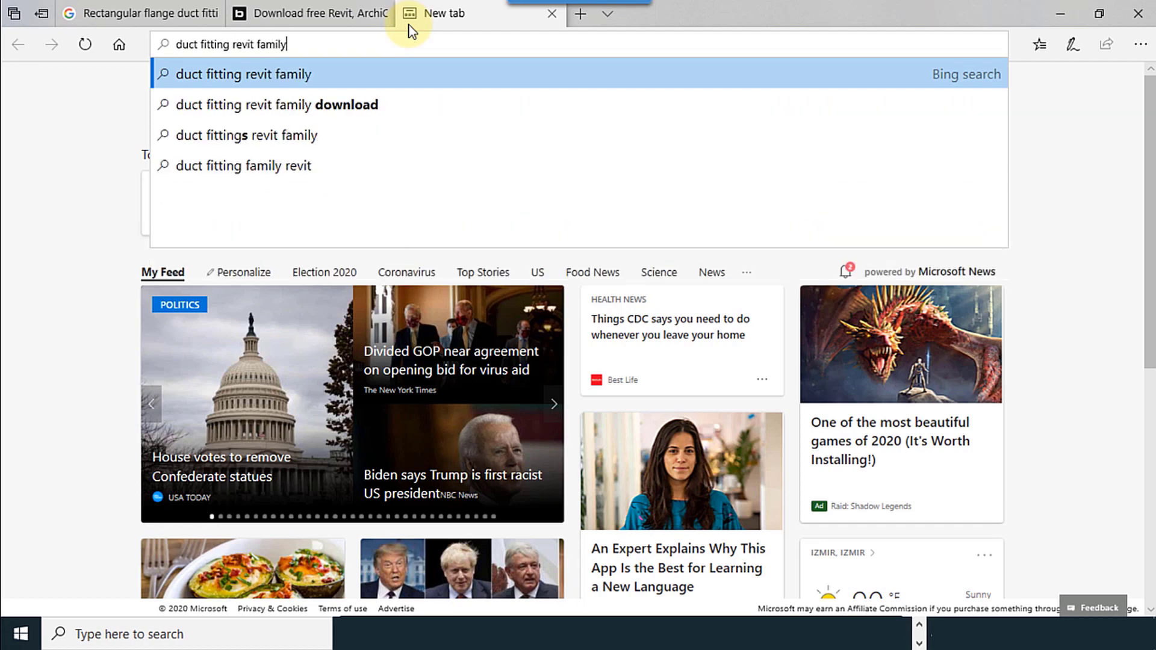
key("Return")
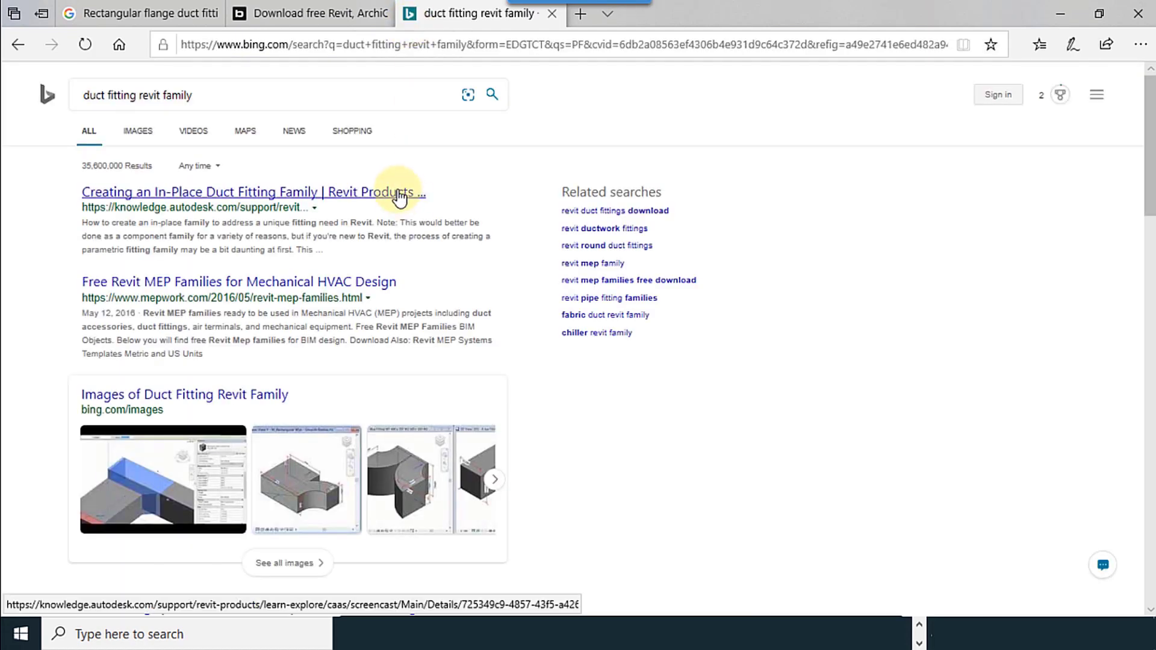
- Open the search result "Creating an In-Place Duct Fitting Family" in a new tab
right_click(325, 195)
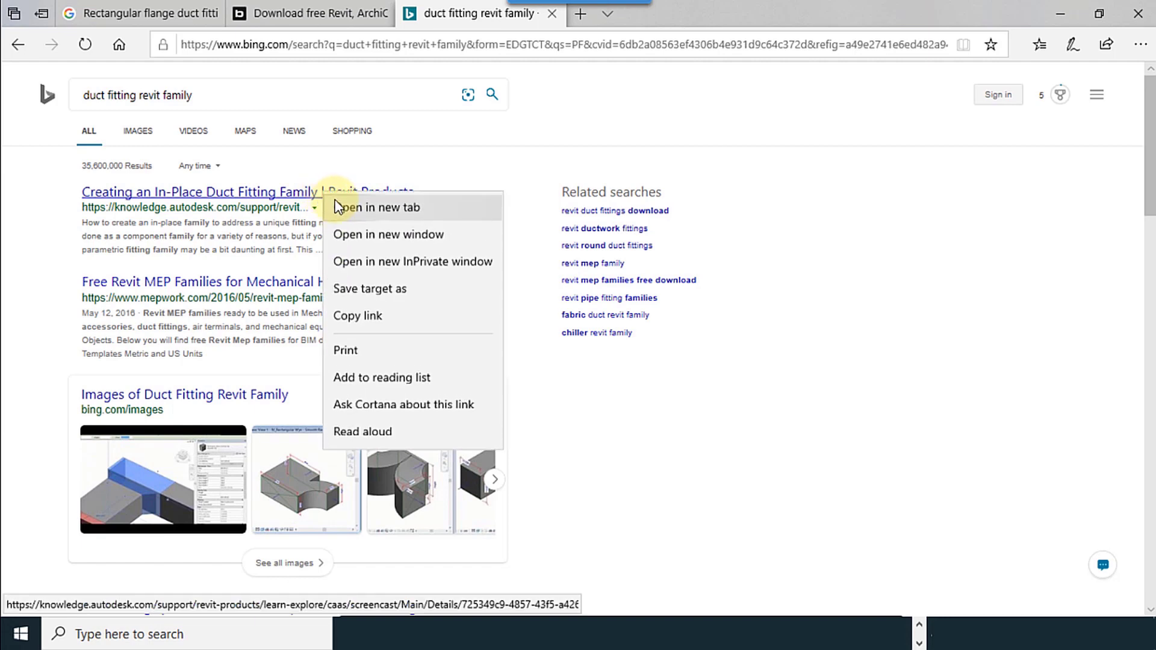